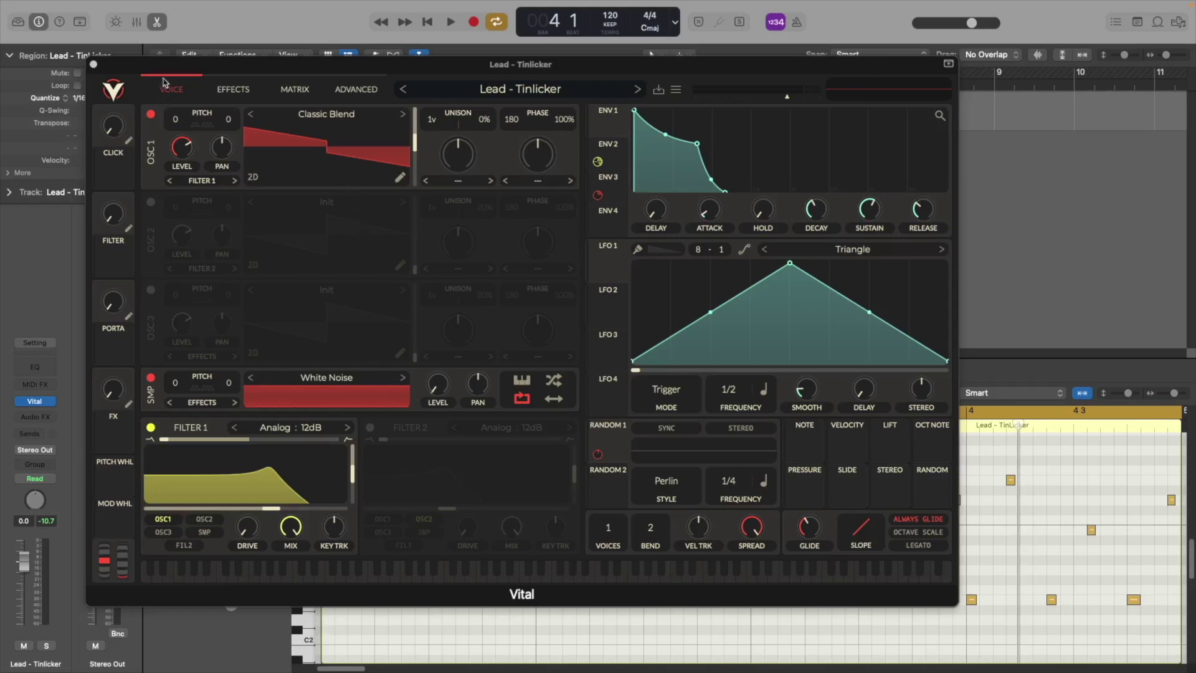
Step: Play the finished lead while sweeping Filter 1's cutoff down and back up, stop playback and hide the synth window
left_click_drag(164, 70, 181, 78)
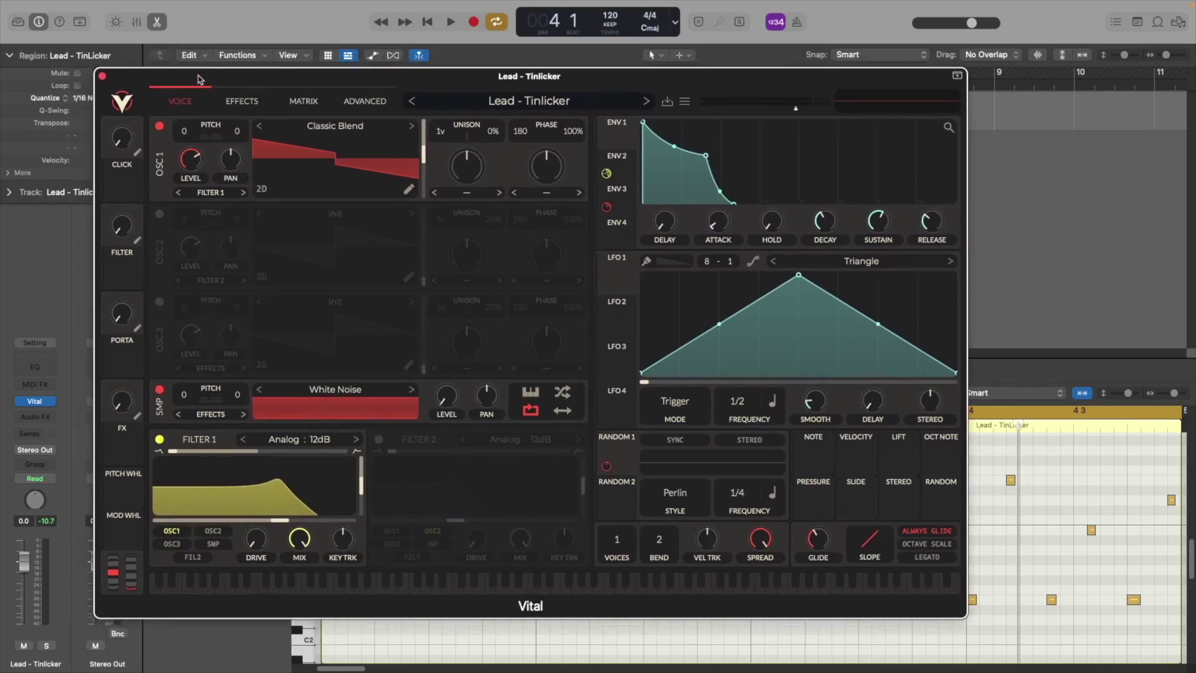
key("space")
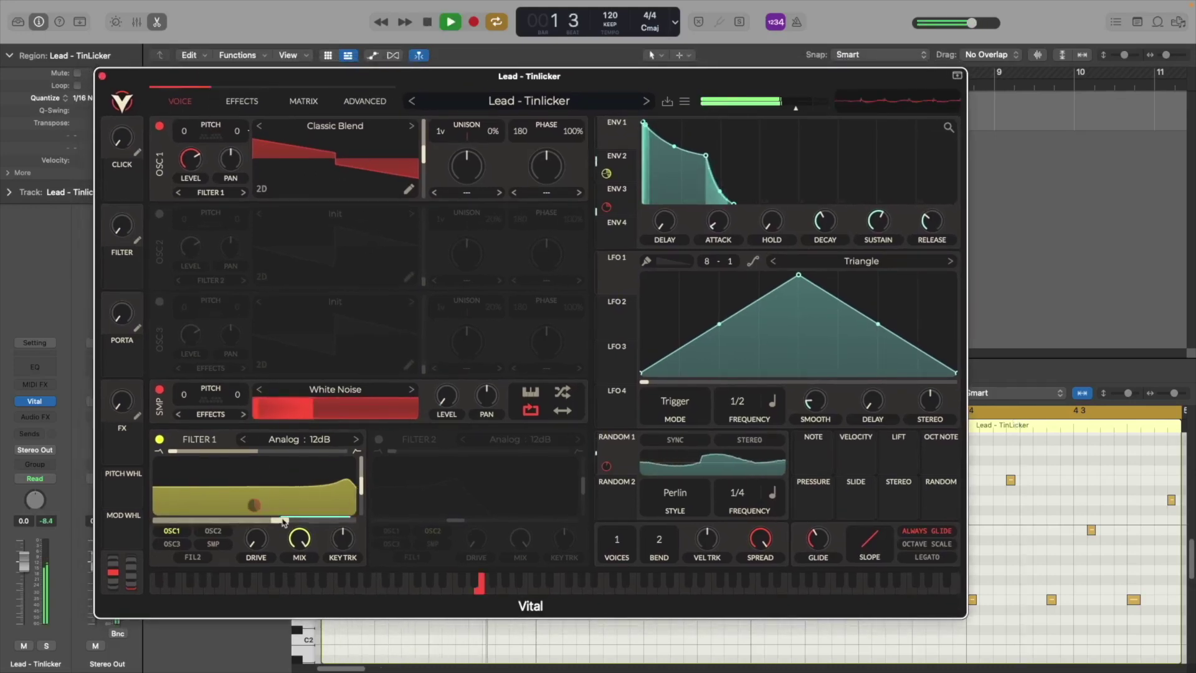
left_click_drag(282, 521, 246, 527)
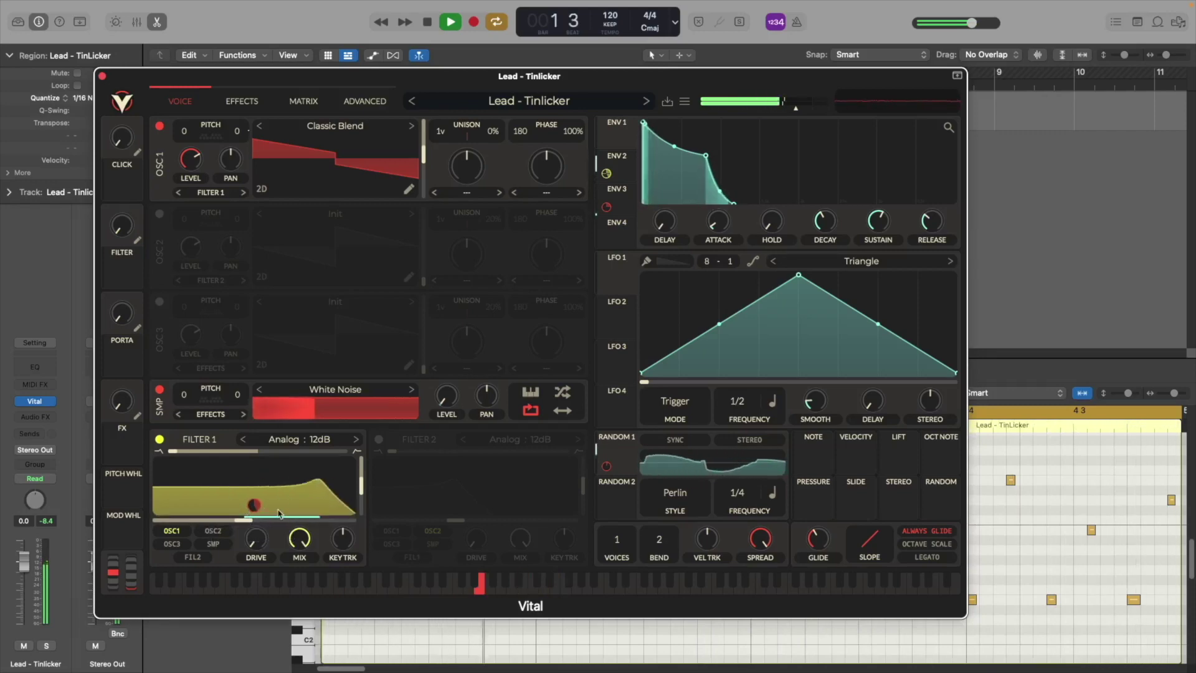
left_click_drag(278, 517, 296, 521)
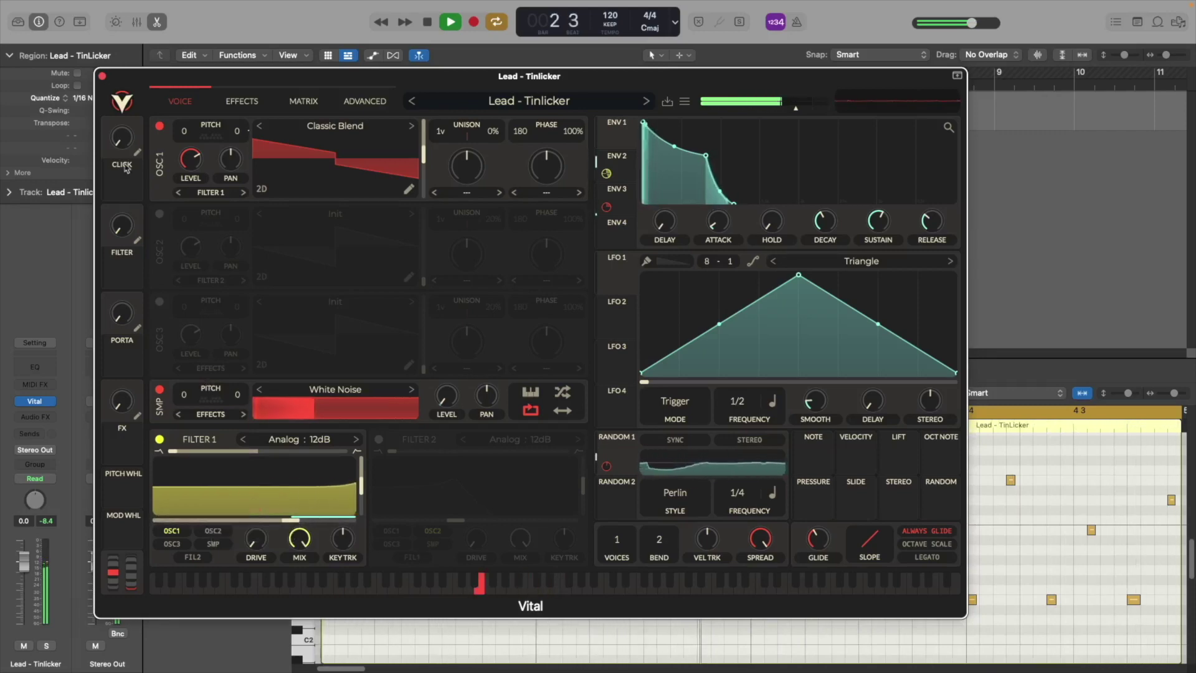
key("v")
key("space")
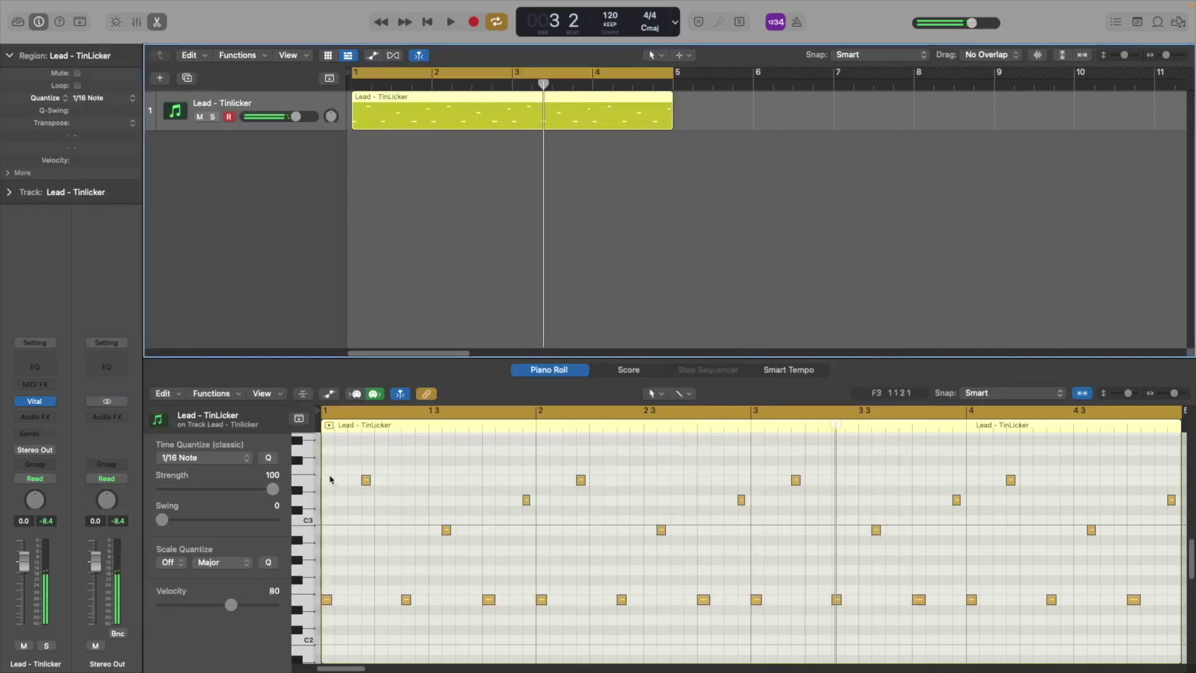
Step: Step through the region's notes one by one in the piano roll to examine the lead pattern
scroll(520, 489, "up", 1)
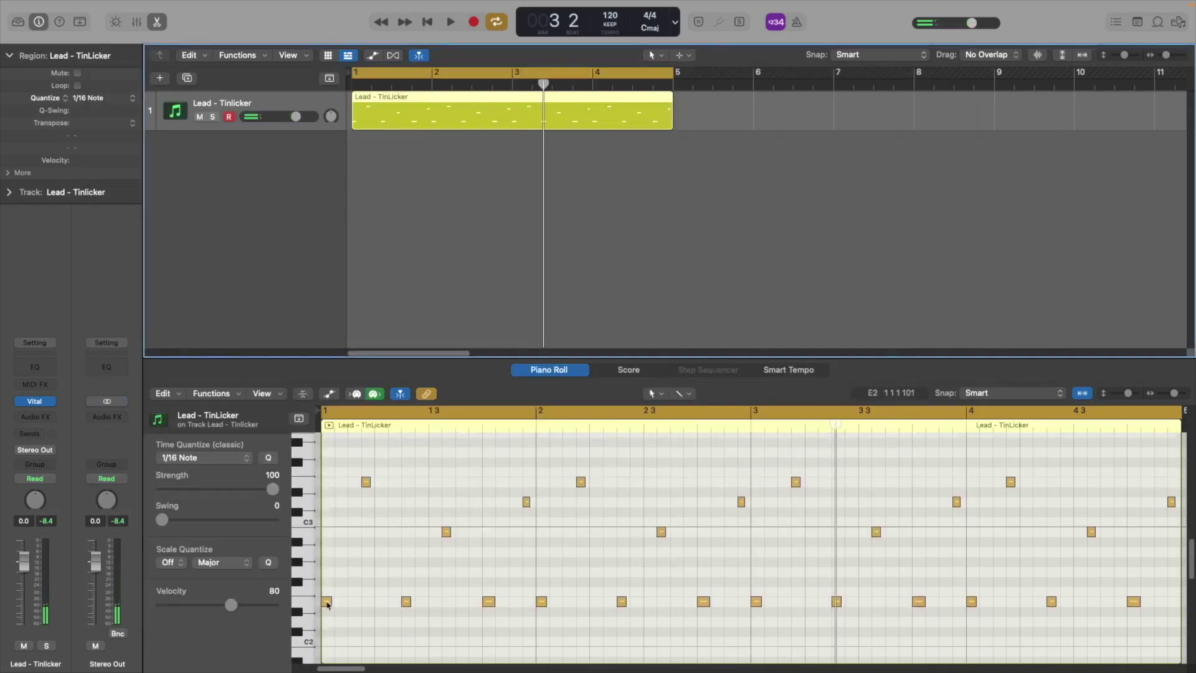
left_click(327, 602)
key("Right")
key("Right")
key("Right")
key("Right")
key("Right")
key("Right")
key("Right")
key("Right")
key("Right")
key("Right")
key("Right")
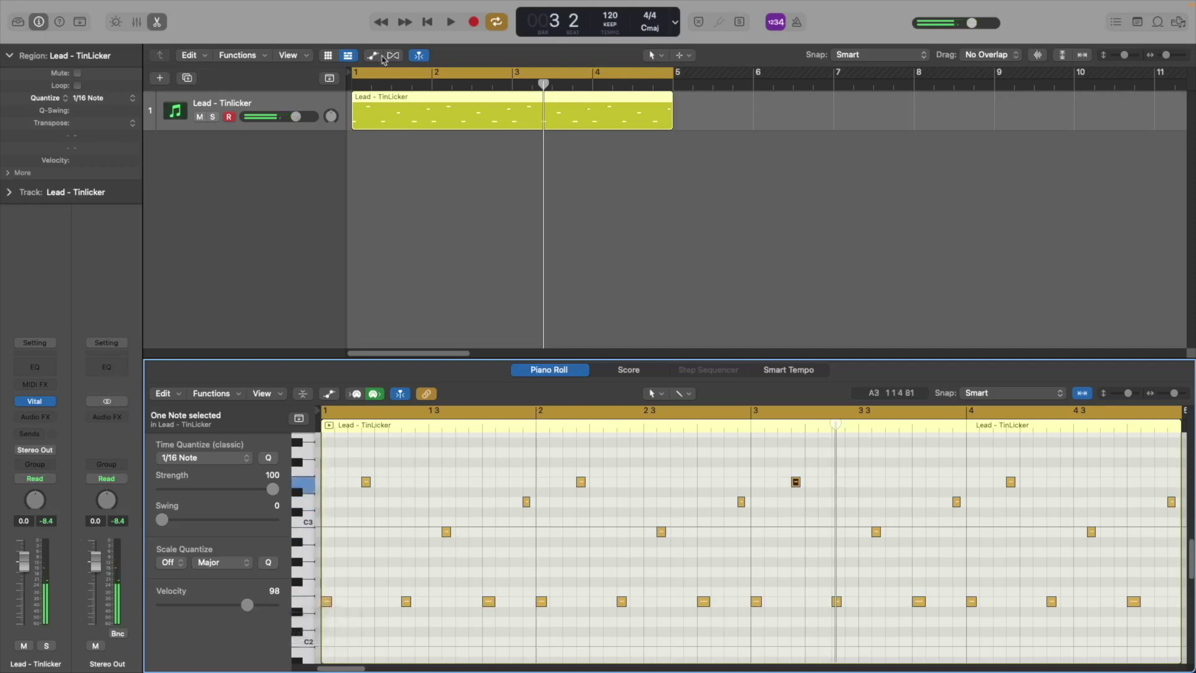
Step: Duplicate the lead track, mute the original and place a copy of its MIDI region at bar 1 of the new track
left_click(384, 118)
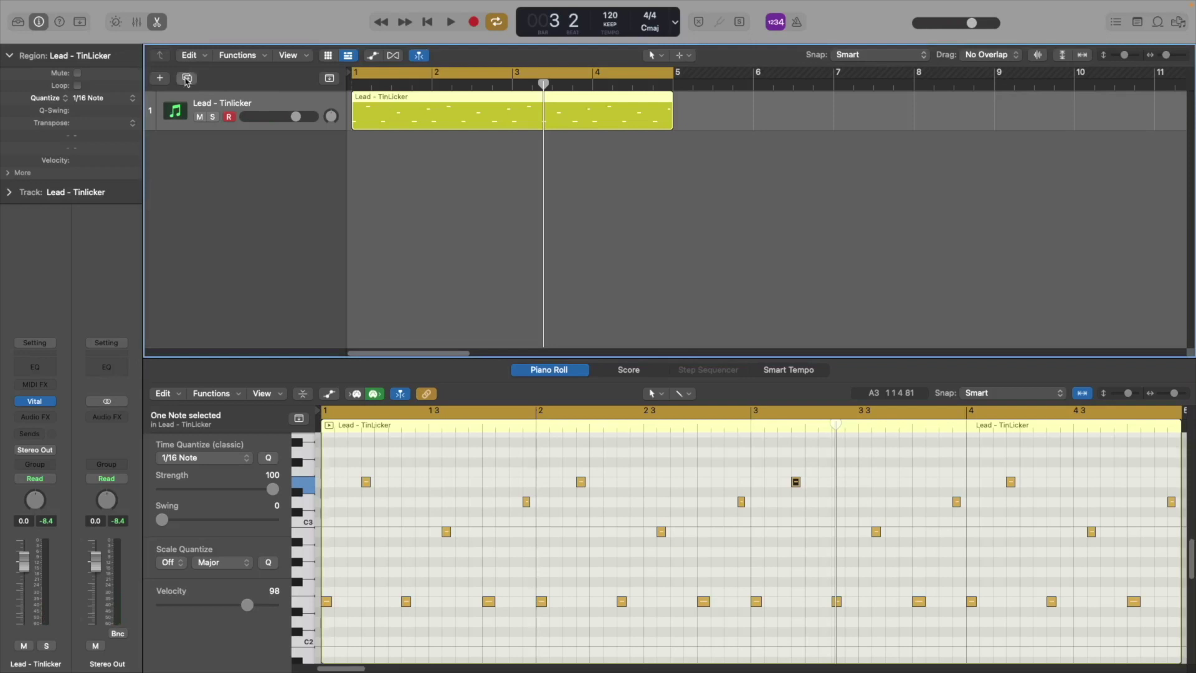
left_click(187, 78)
left_click(383, 149)
left_click(200, 117)
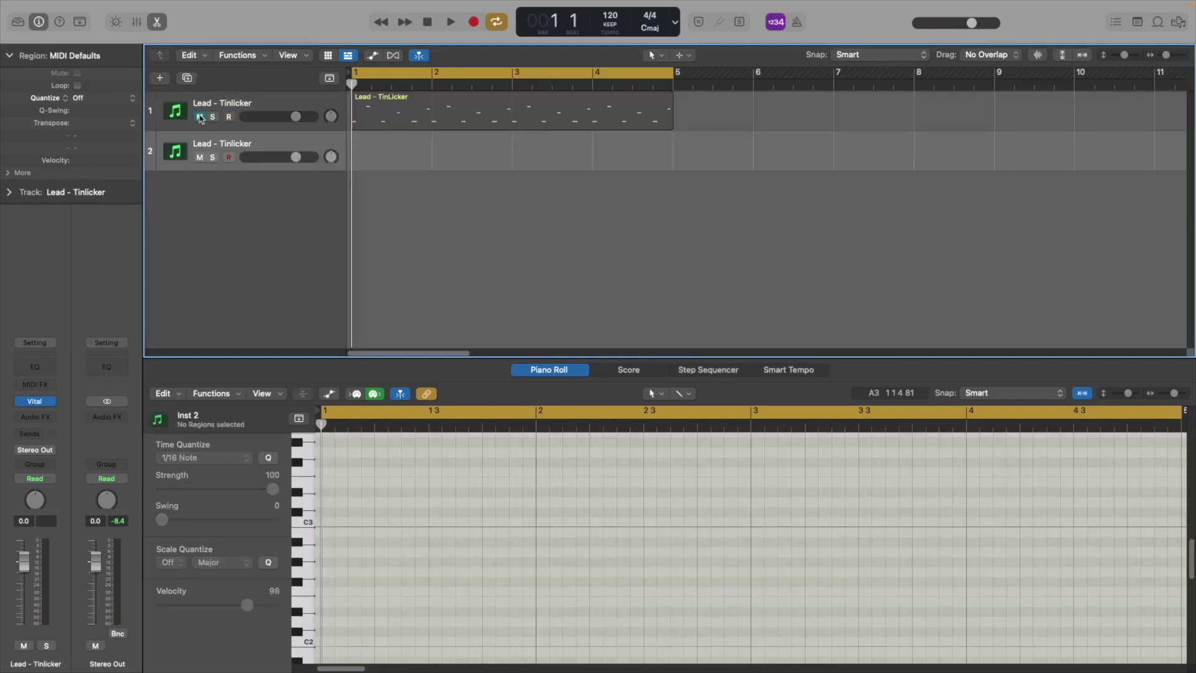
key("super+v")
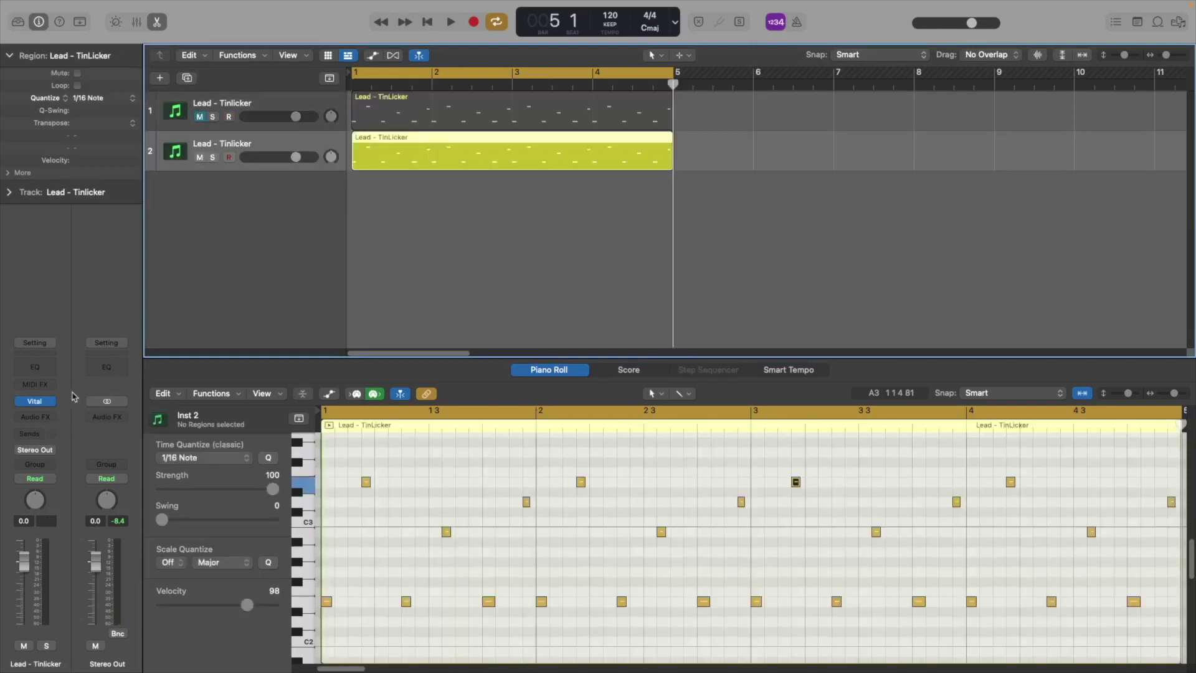
Step: Open Vital on the duplicated track and reset it to the initial preset
left_click(35, 402)
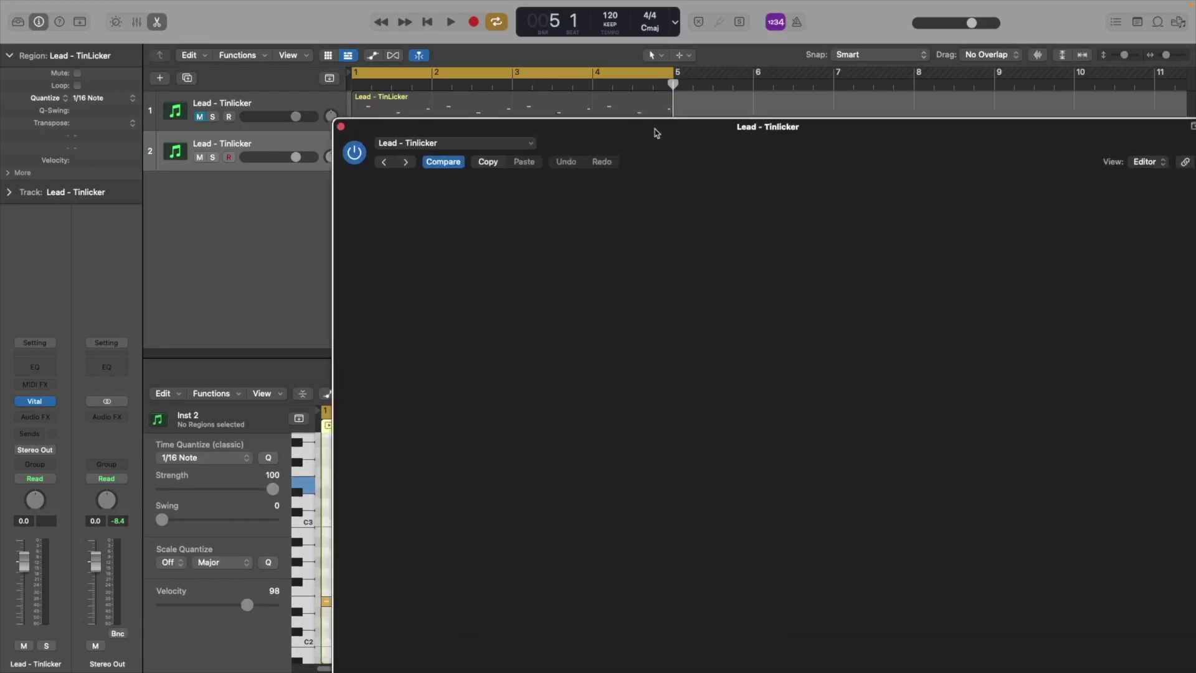
left_click(737, 119)
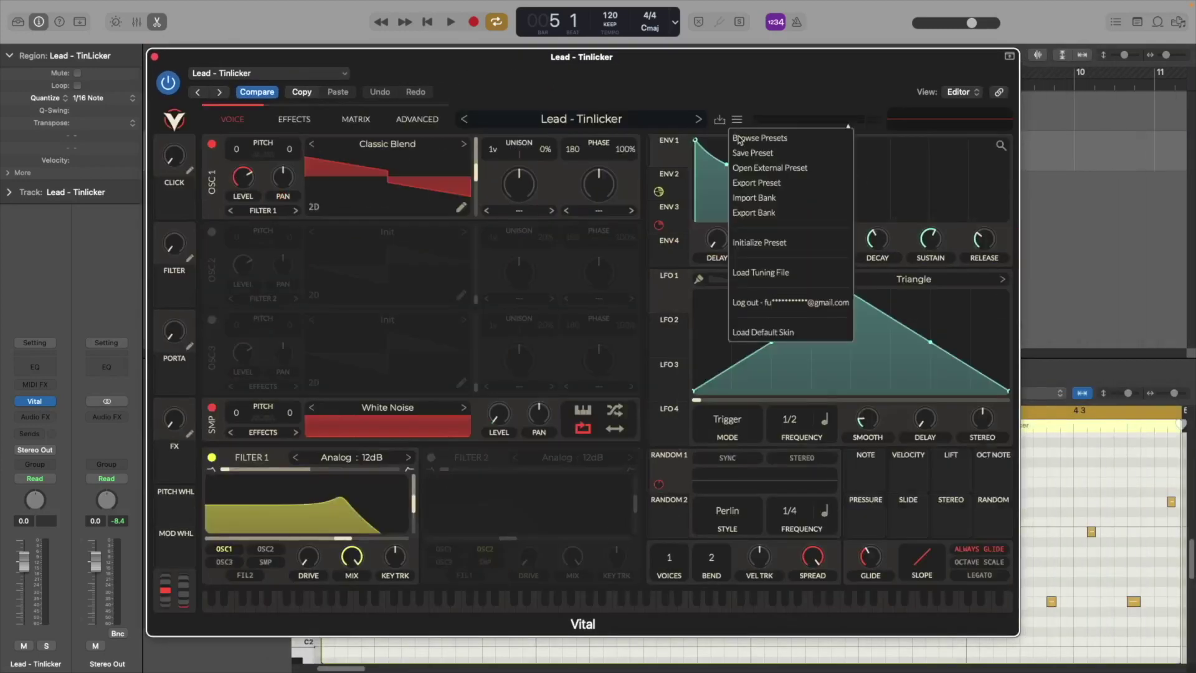
left_click(787, 248)
left_click_drag(186, 50, 142, 40)
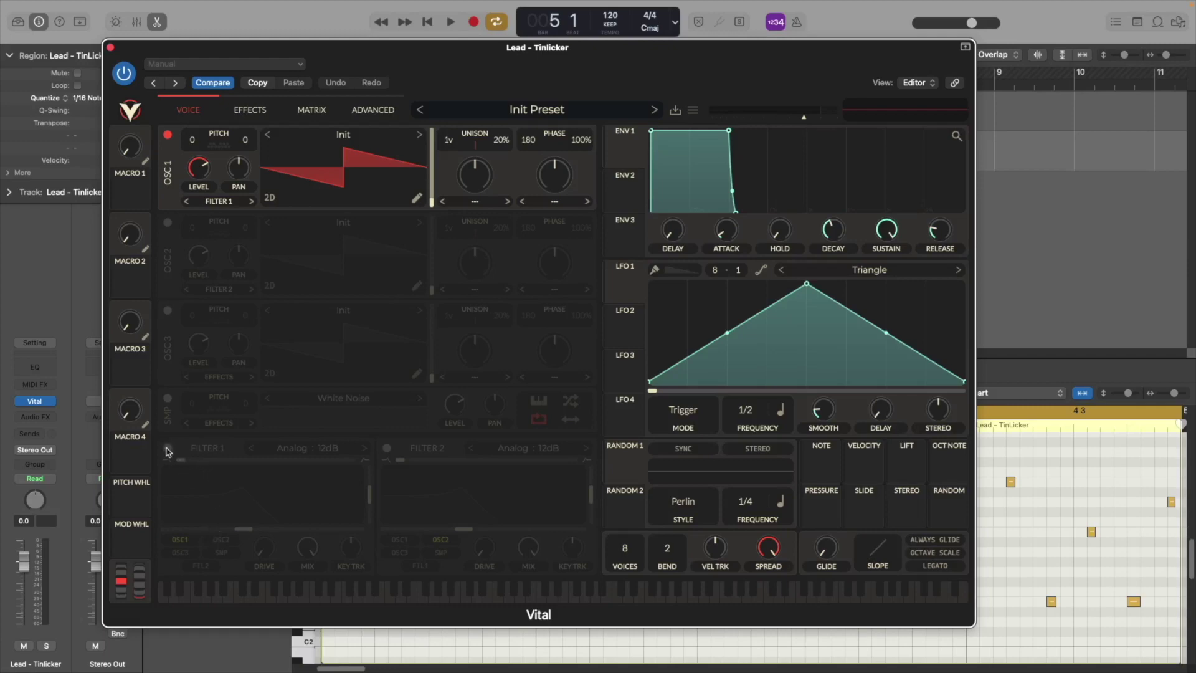
Step: Enable Filter 1 for oscillator 1 and raise its cutoff while the loop plays
left_click(167, 450)
key("space")
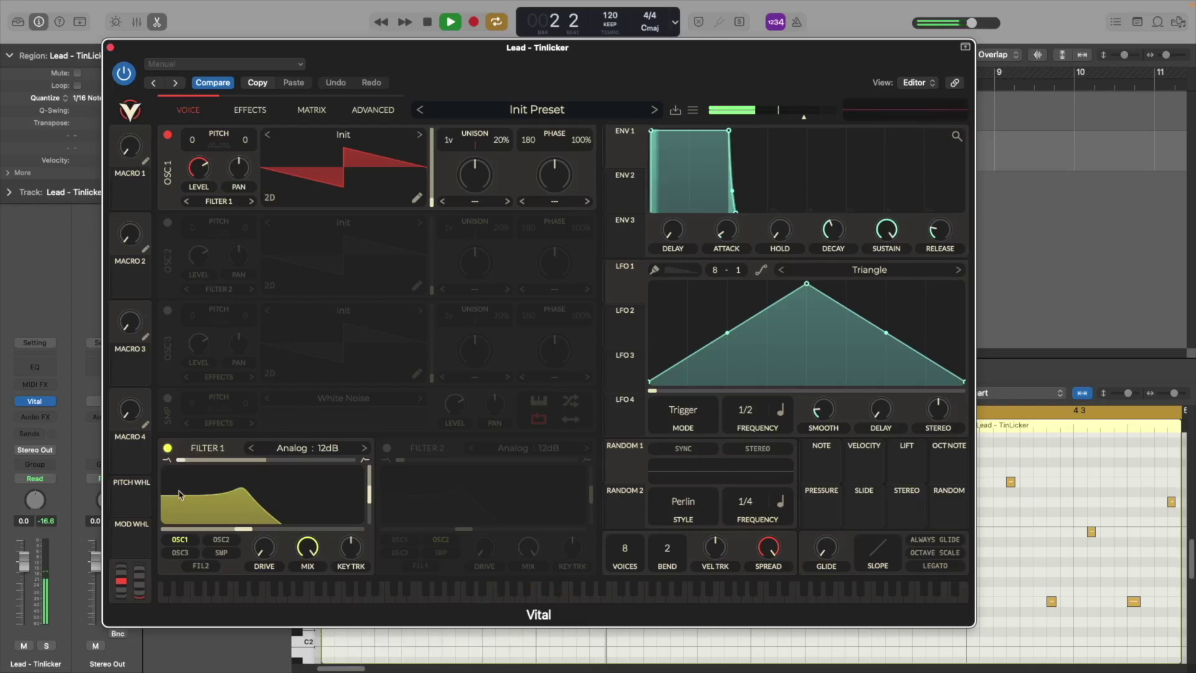
left_click_drag(244, 529, 286, 530)
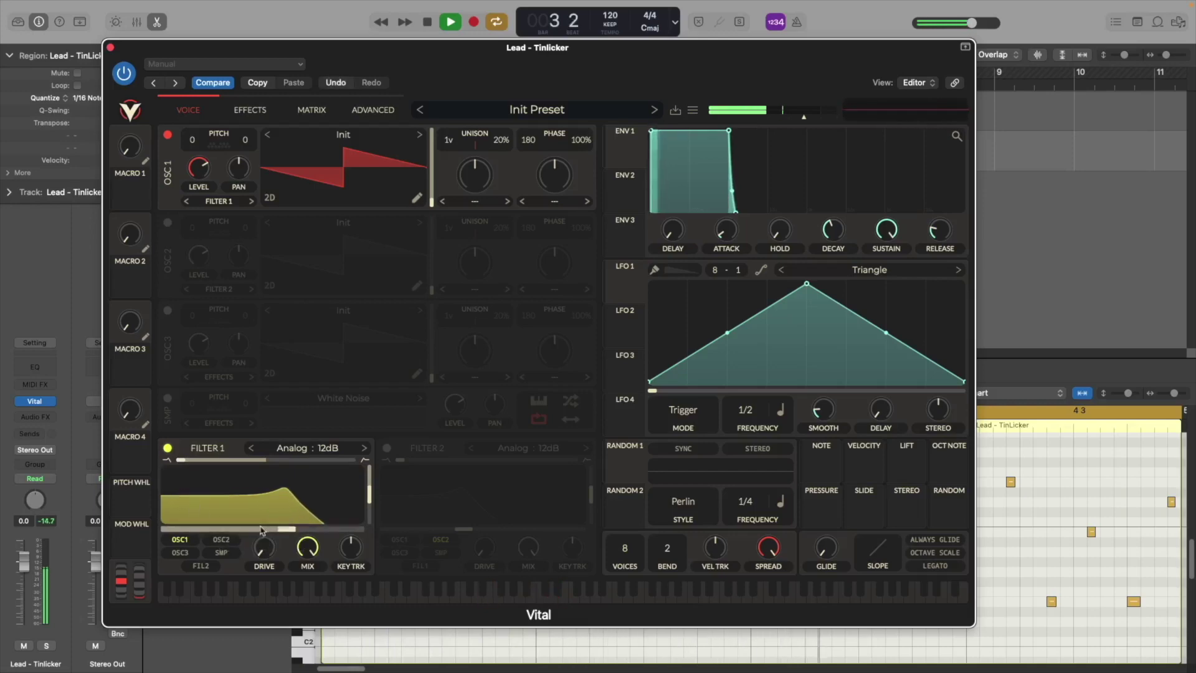
key("space")
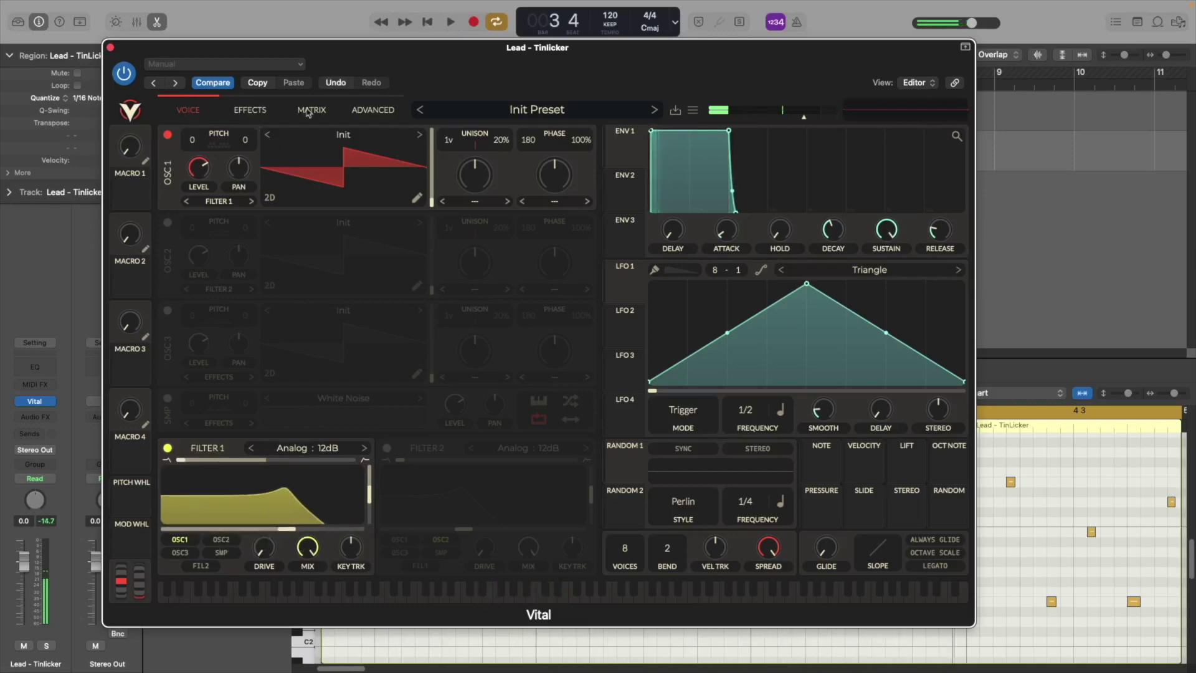
Step: Load the Classic Blend wavetable into oscillator 1, set its frame to about 144 and audition the sound
left_click(359, 137)
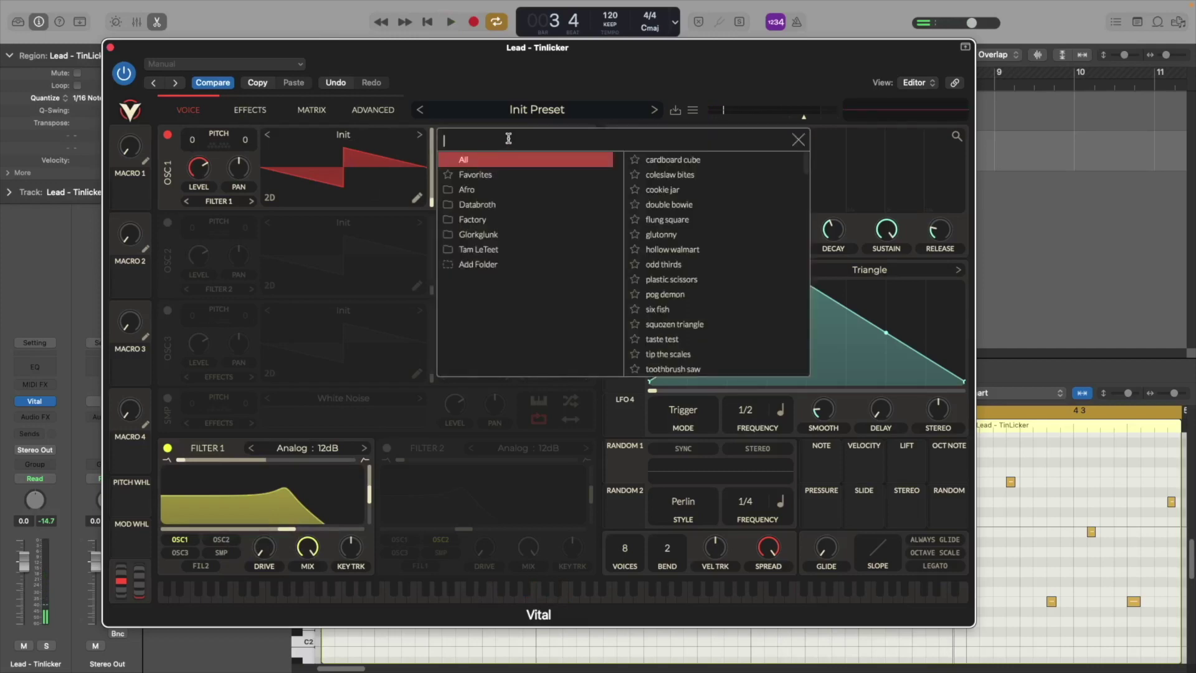
type("clas")
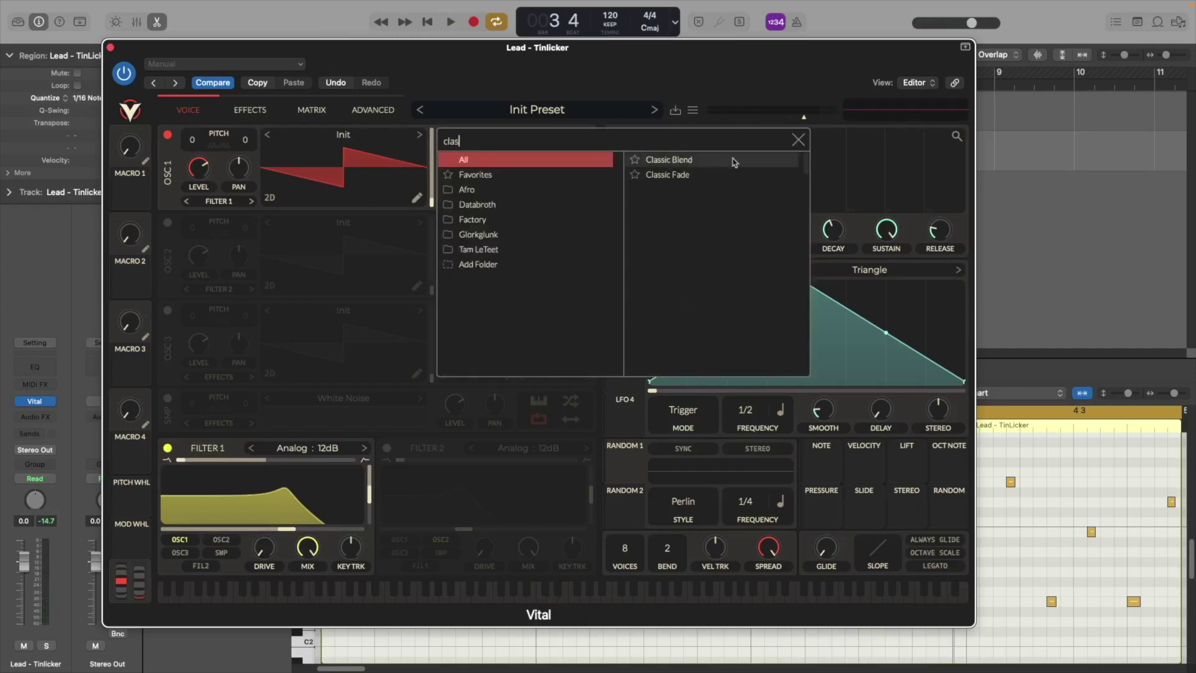
left_click(732, 160)
left_click(799, 140)
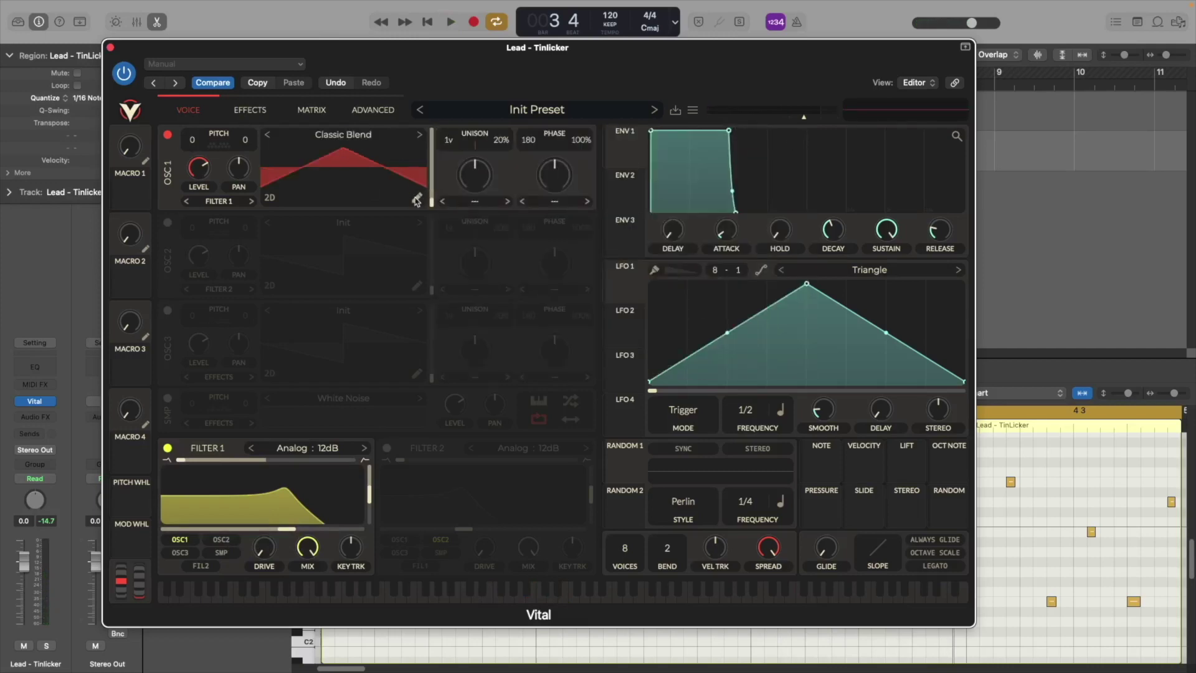
left_click_drag(432, 200, 434, 151)
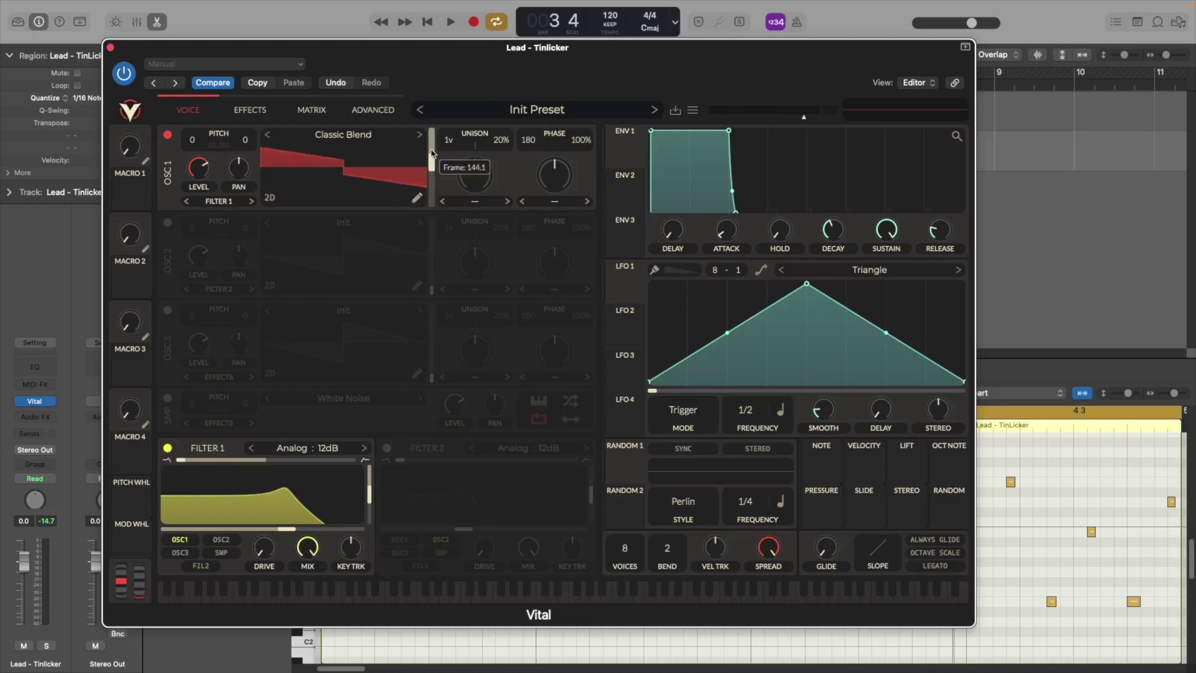
key("space")
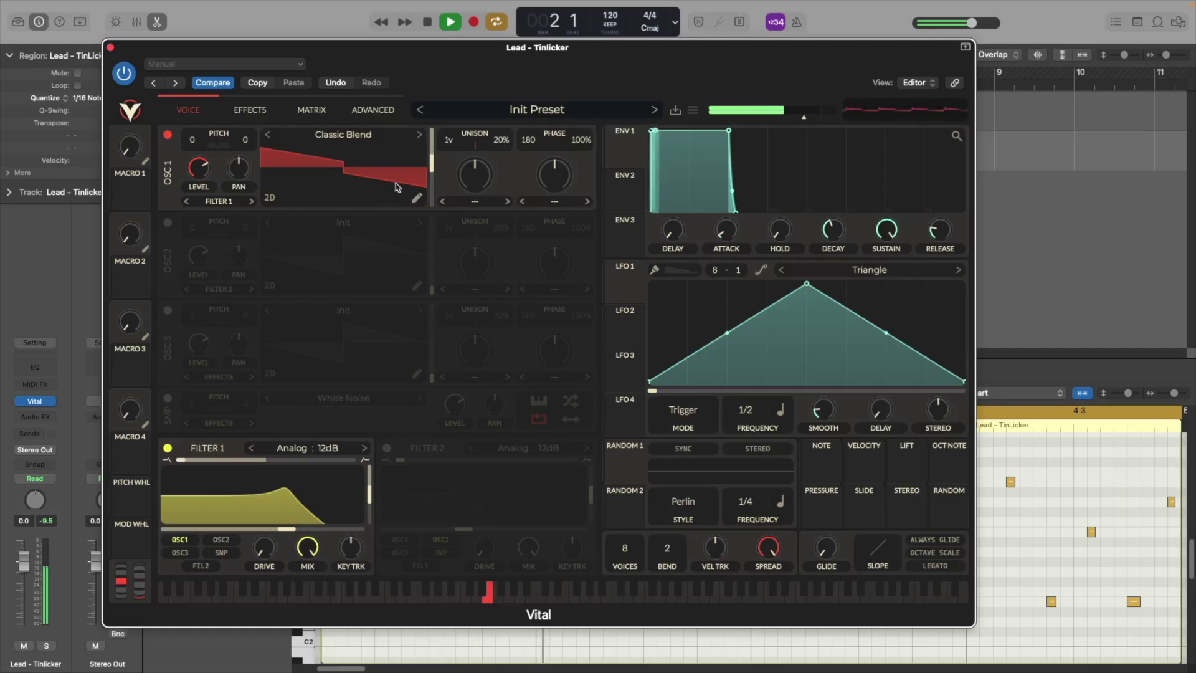
key("space")
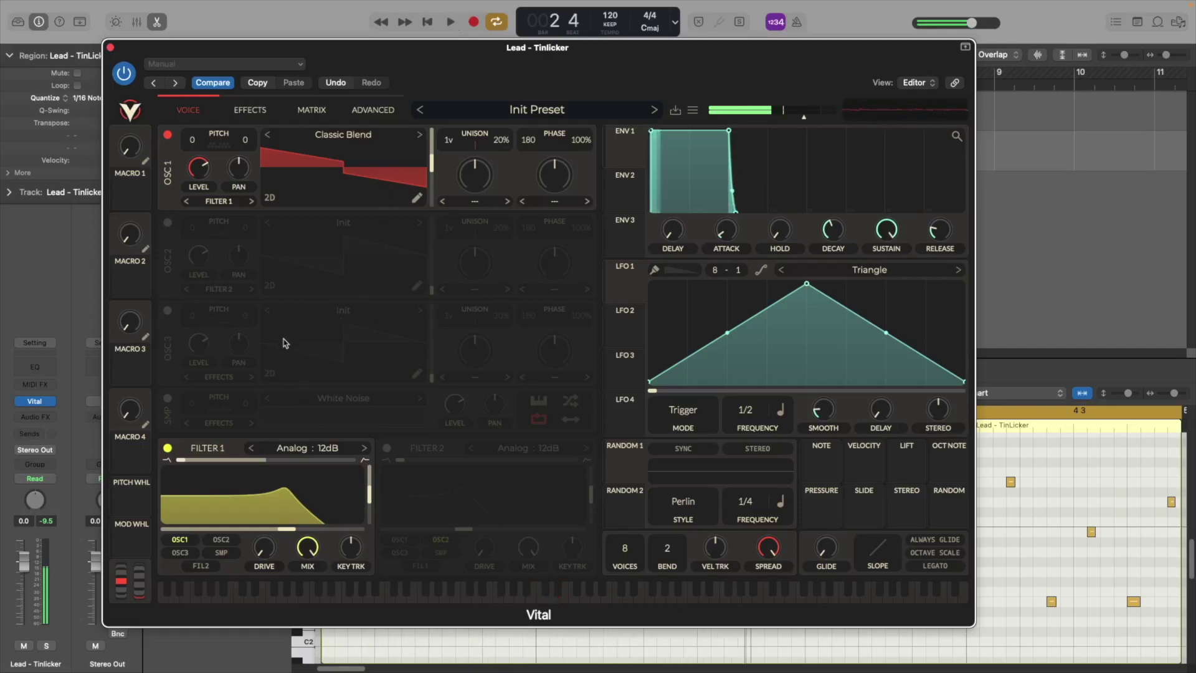
Step: Enable the White Noise sampler and shape Envelope 1 with a lower sustain and a longer release, checking it in playback
left_click(168, 399)
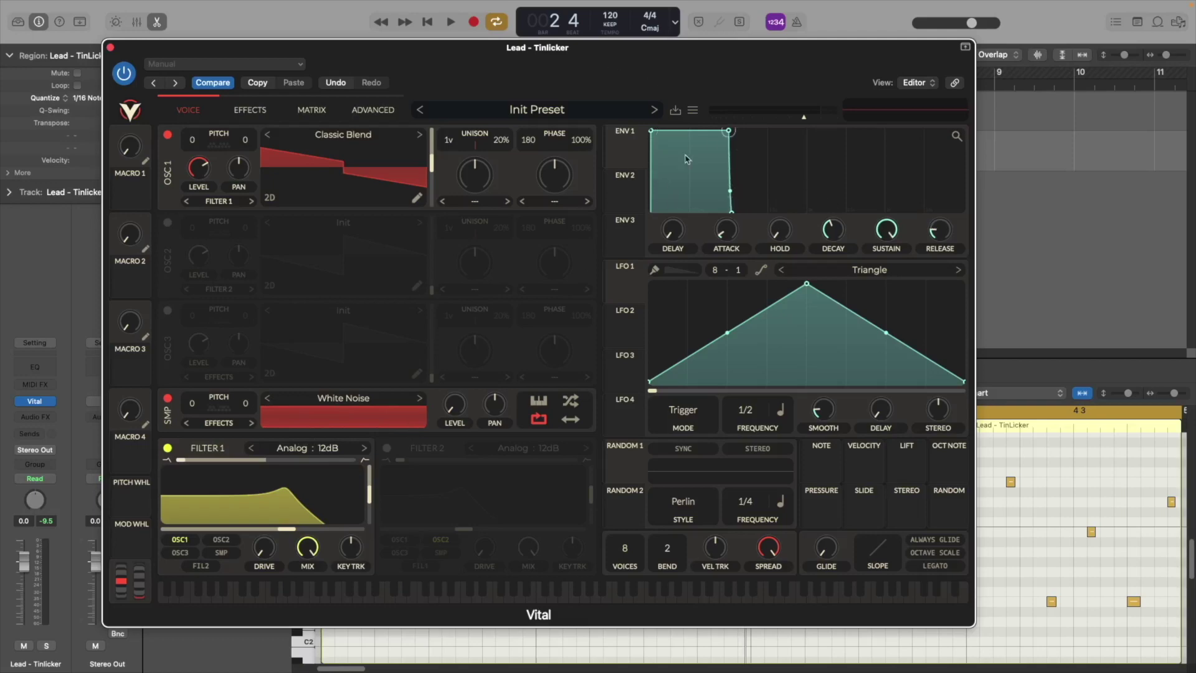
left_click_drag(731, 134, 717, 153)
left_click_drag(943, 219, 941, 237)
key("space")
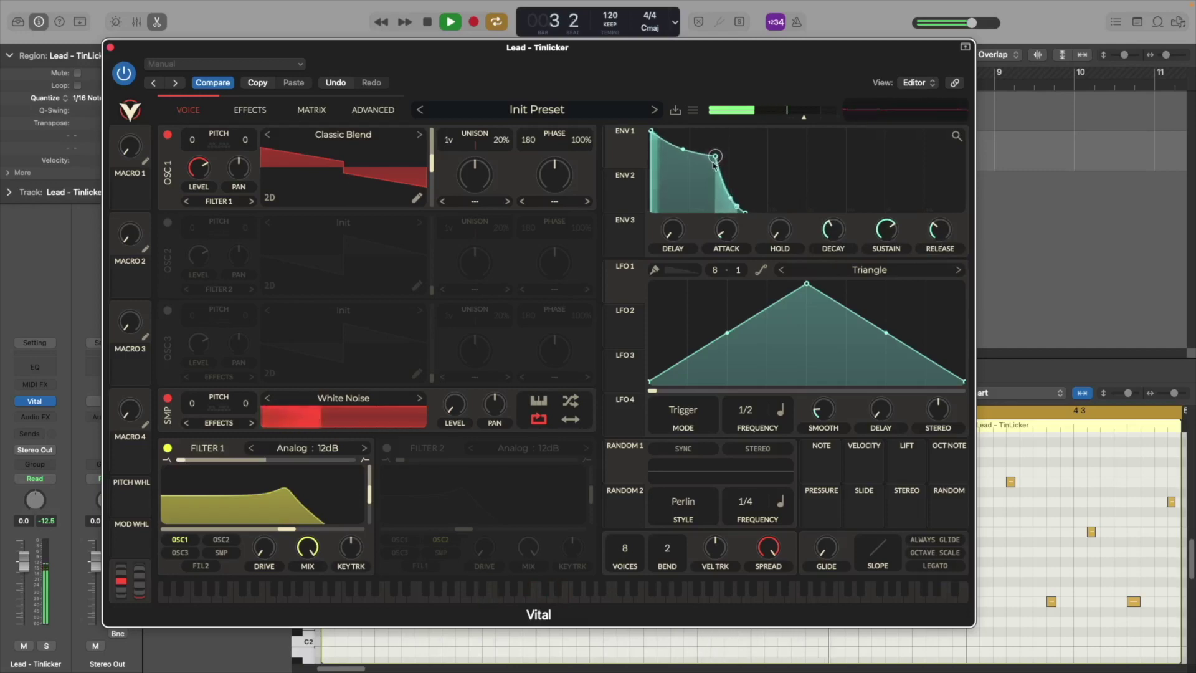
key("space")
Step: Modulate Filter 1's cutoff with Envelope 2, giving the envelope a shorter decay, low sustain and longer release, and audition it
left_click(634, 195)
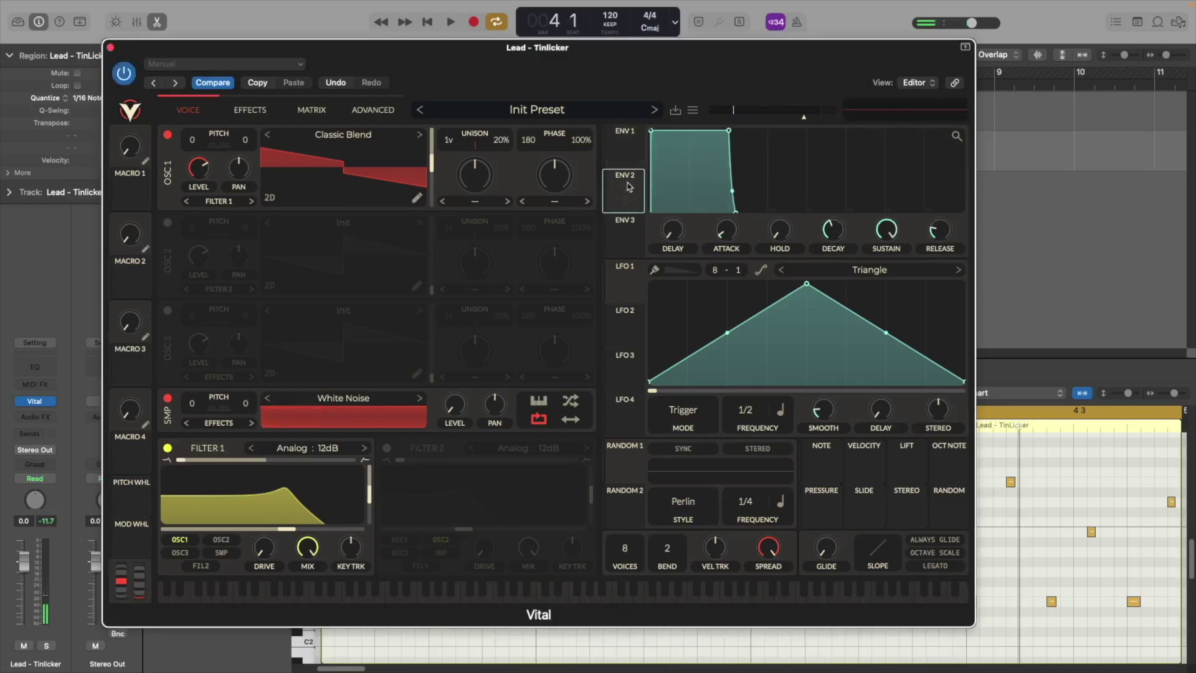
left_click_drag(625, 190, 281, 532)
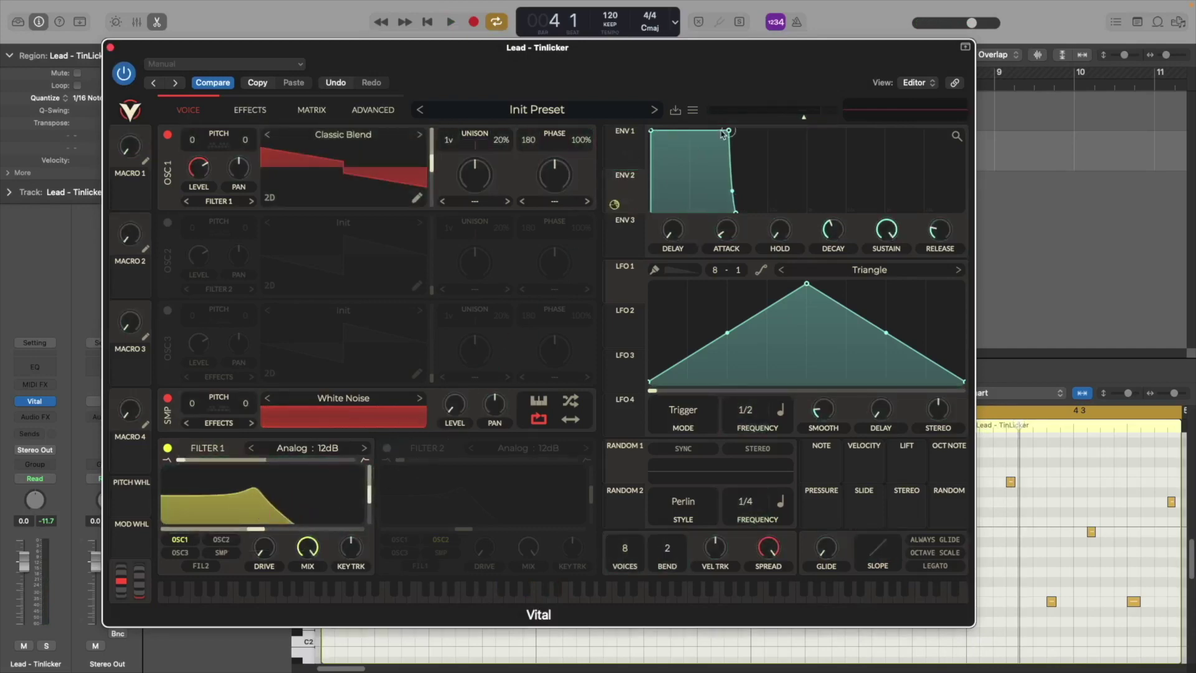
left_click_drag(723, 134, 671, 186)
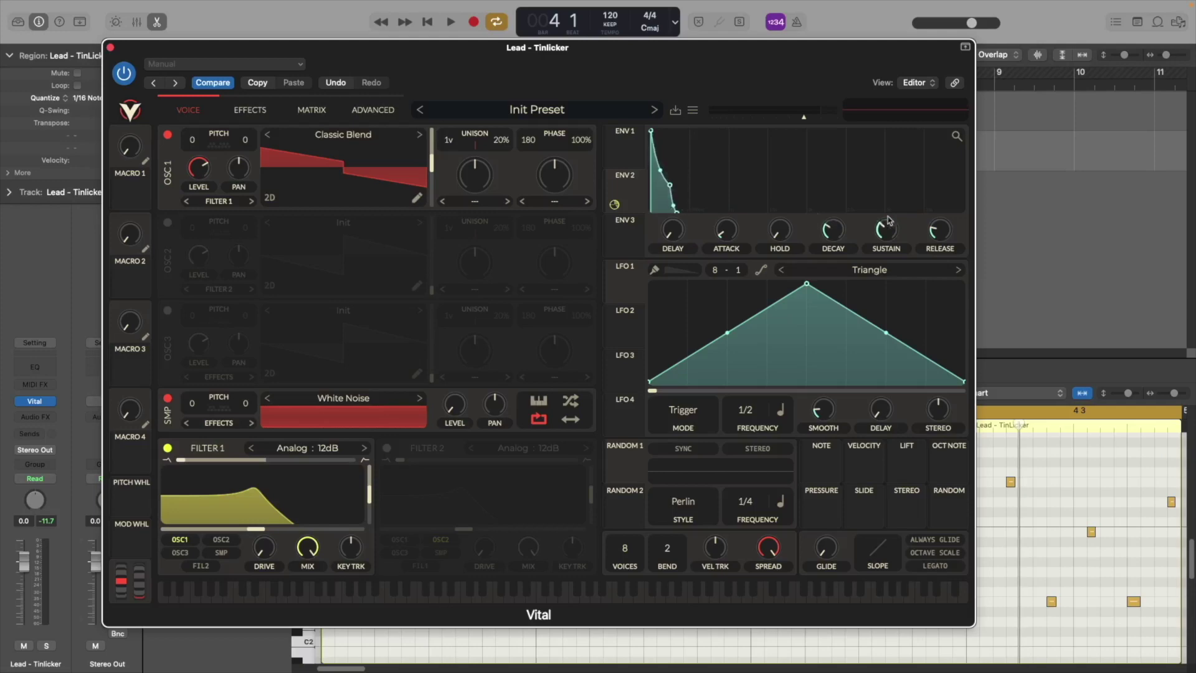
mouse_move(938, 229)
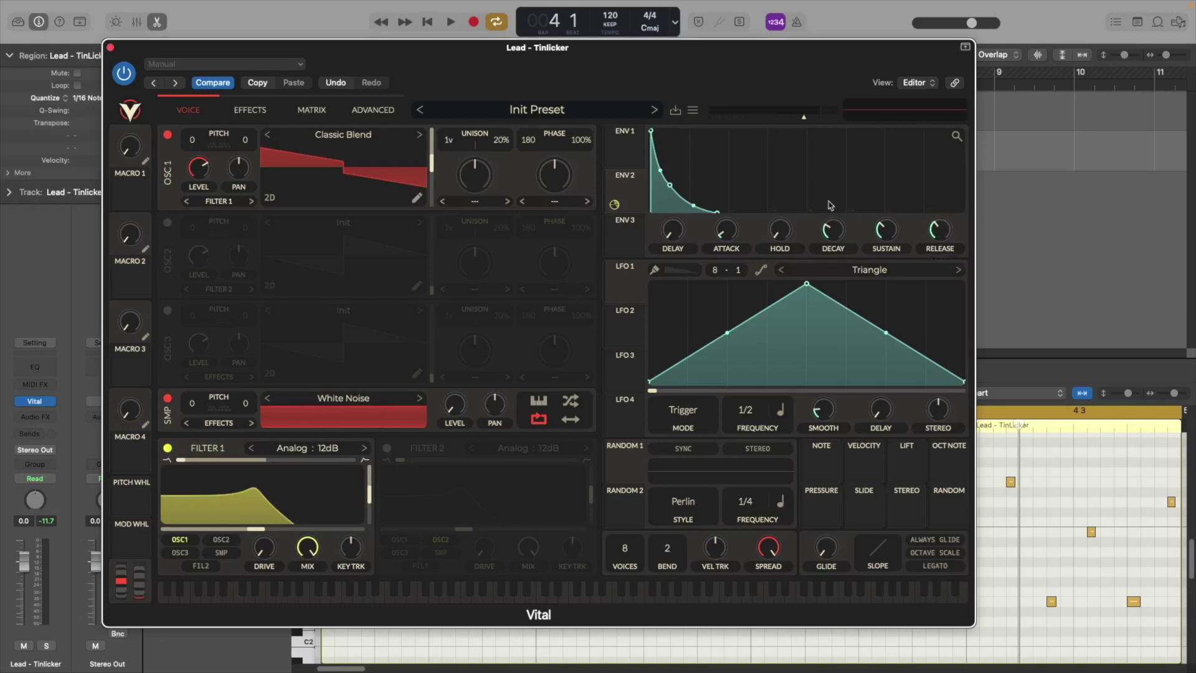
key("space")
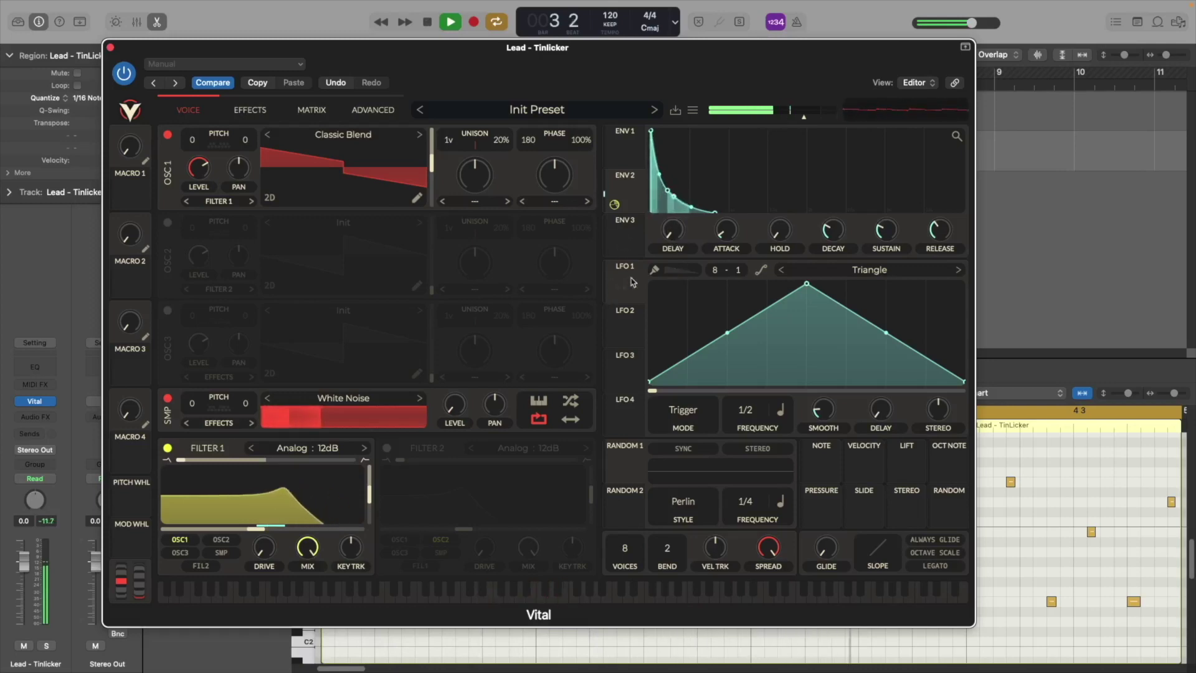
key("space")
Step: Switch off oscillator 1 and give Envelope 3 a very short decay with no sustain
left_click(168, 135)
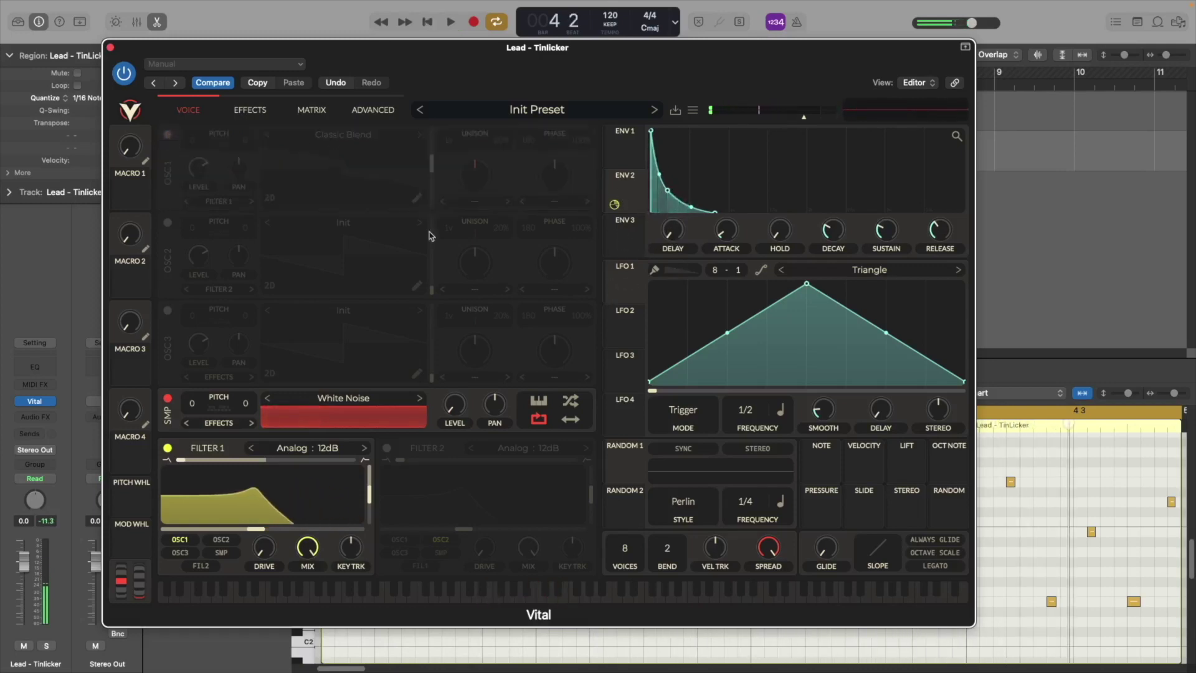
left_click(621, 240)
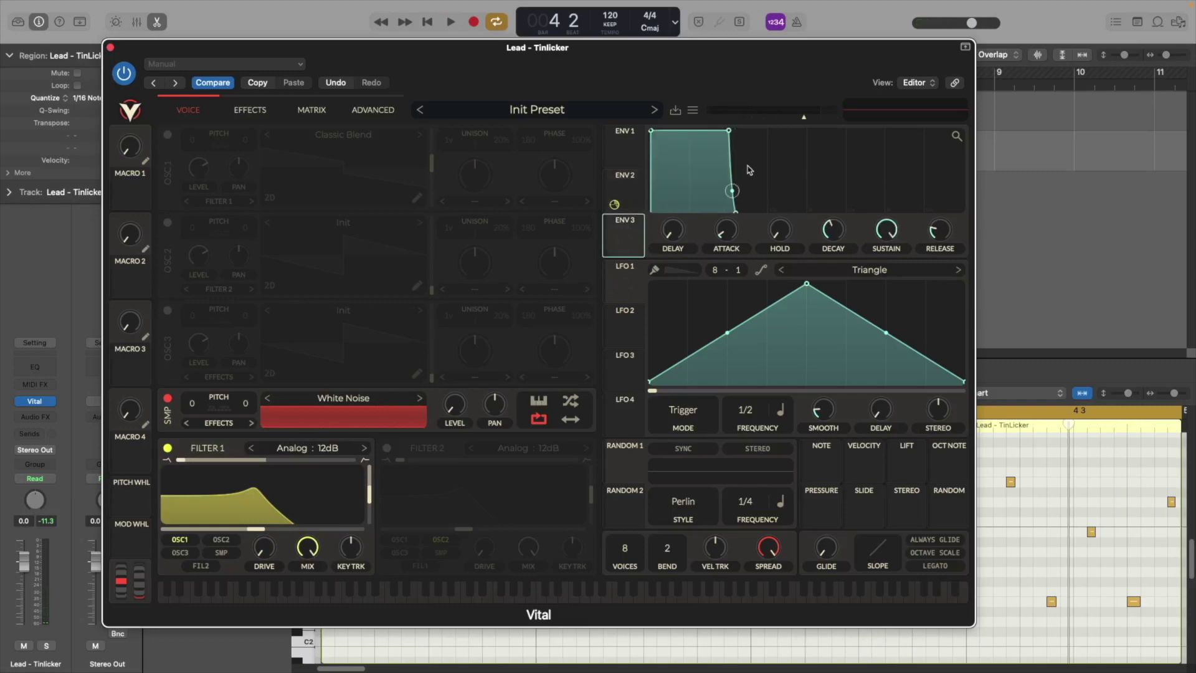
left_click_drag(835, 223, 870, 275)
left_click_drag(884, 325, 884, 355)
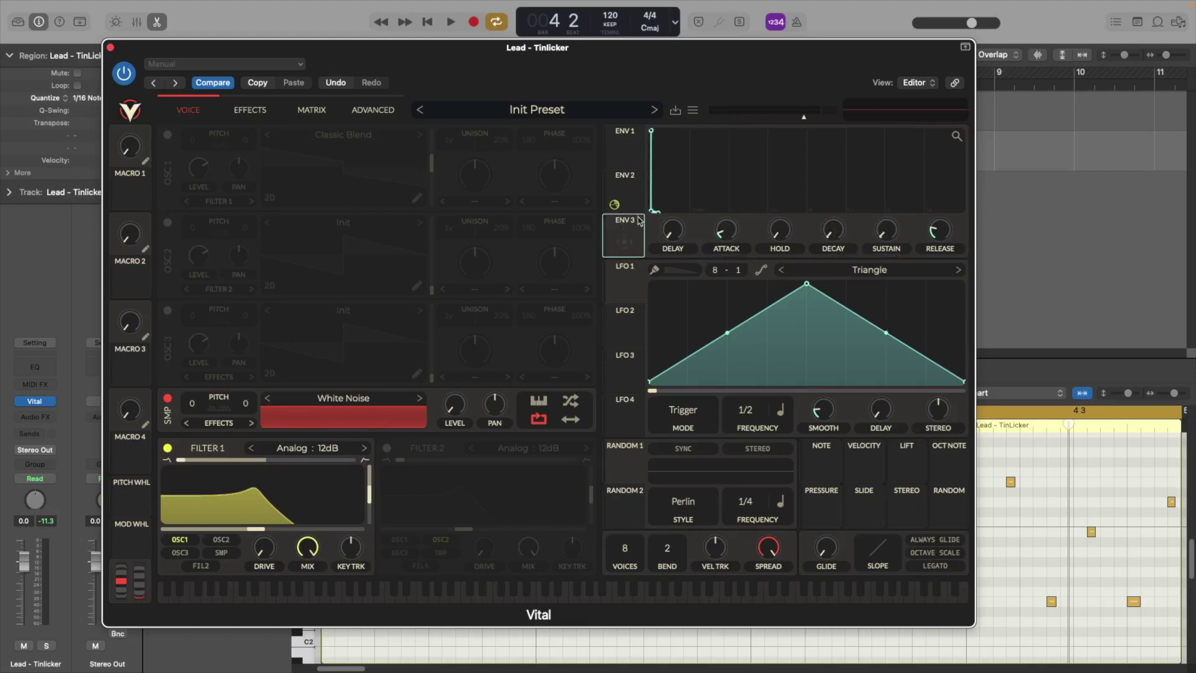
Step: Modulate the White Noise sampler's level with Envelope 3 by about 0.37 during playback and switch oscillator 1 back on
key("space")
left_click_drag(624, 242, 455, 406)
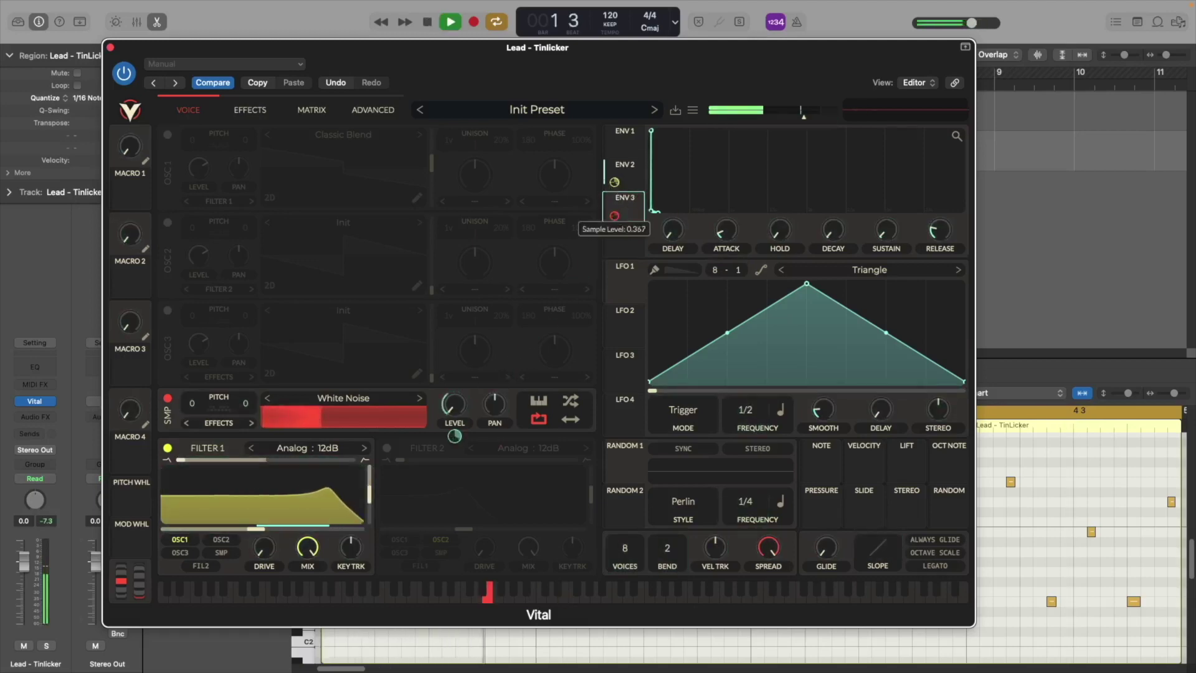
left_click_drag(725, 233, 724, 233)
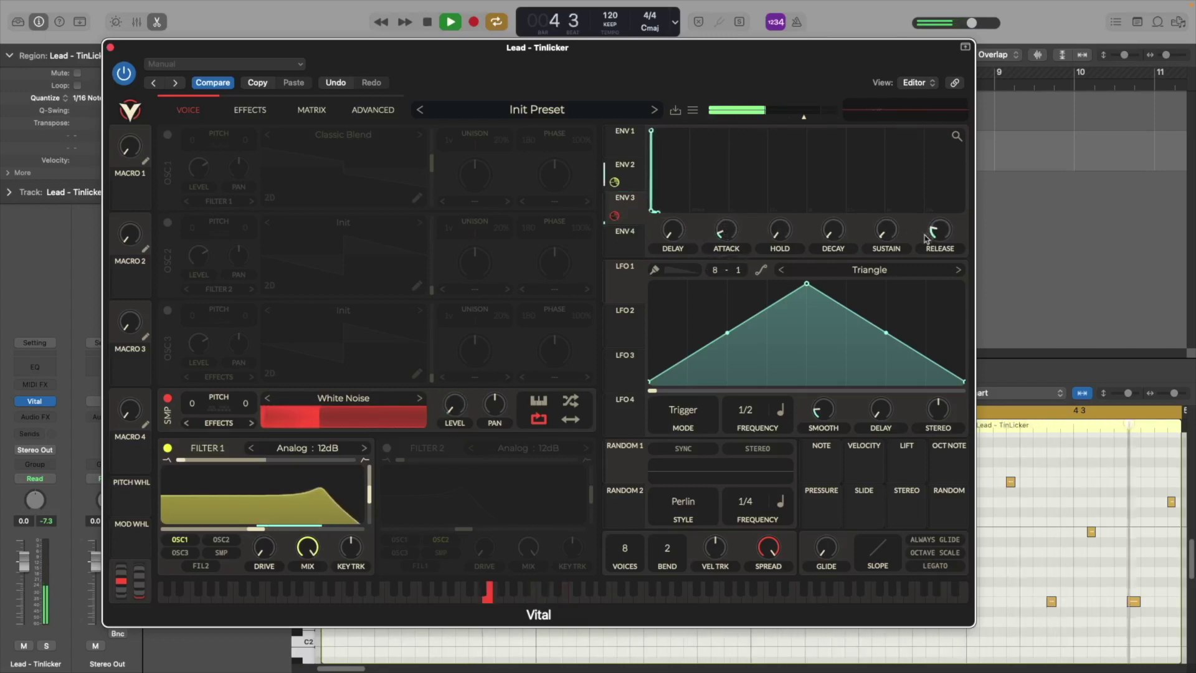
left_click(167, 135)
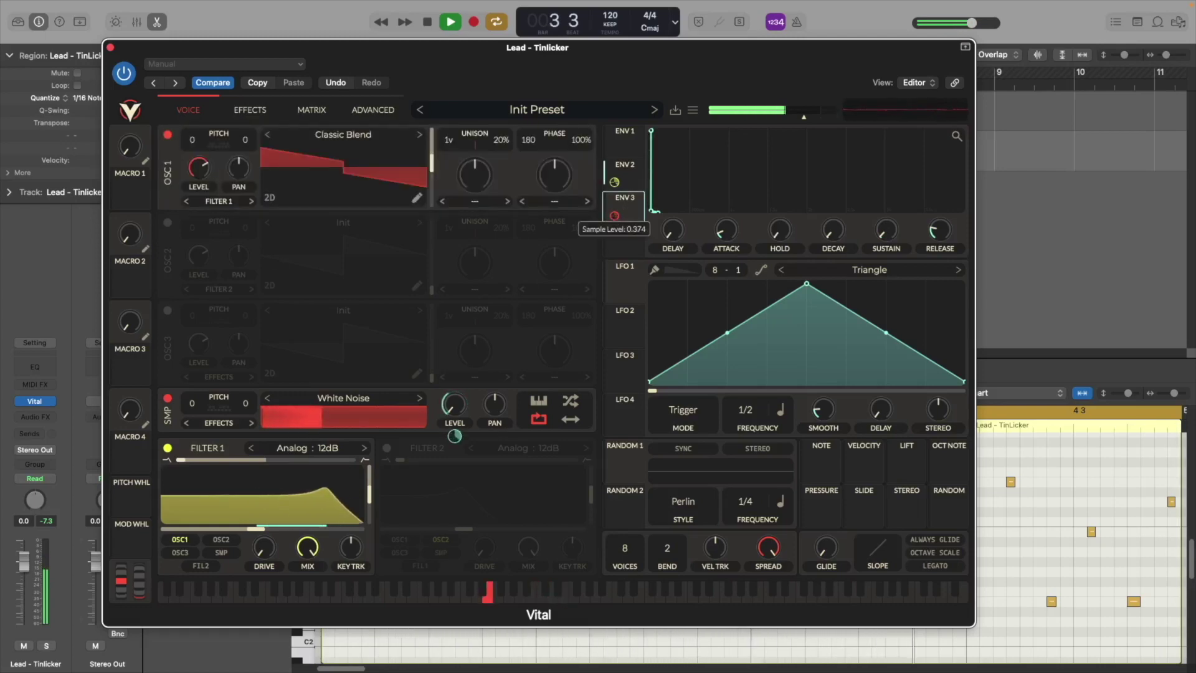
Step: Audition the lead with Envelope 3 shaping the White Noise level, then stop playback
key("space")
key("space")
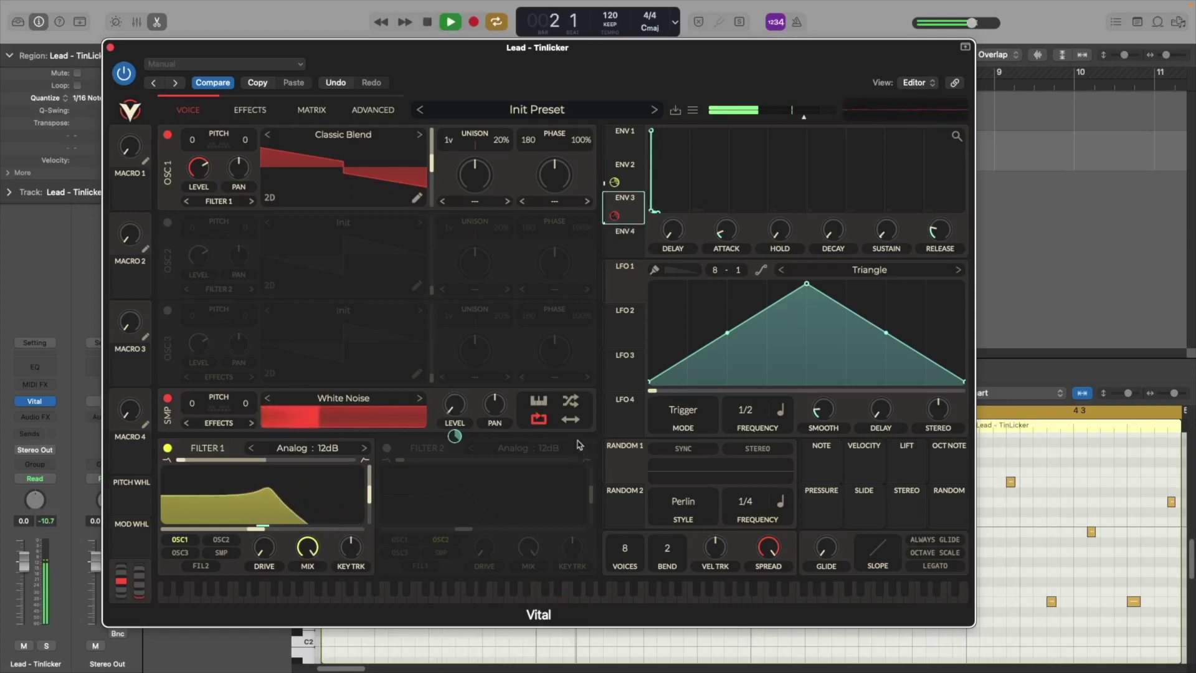
key("space")
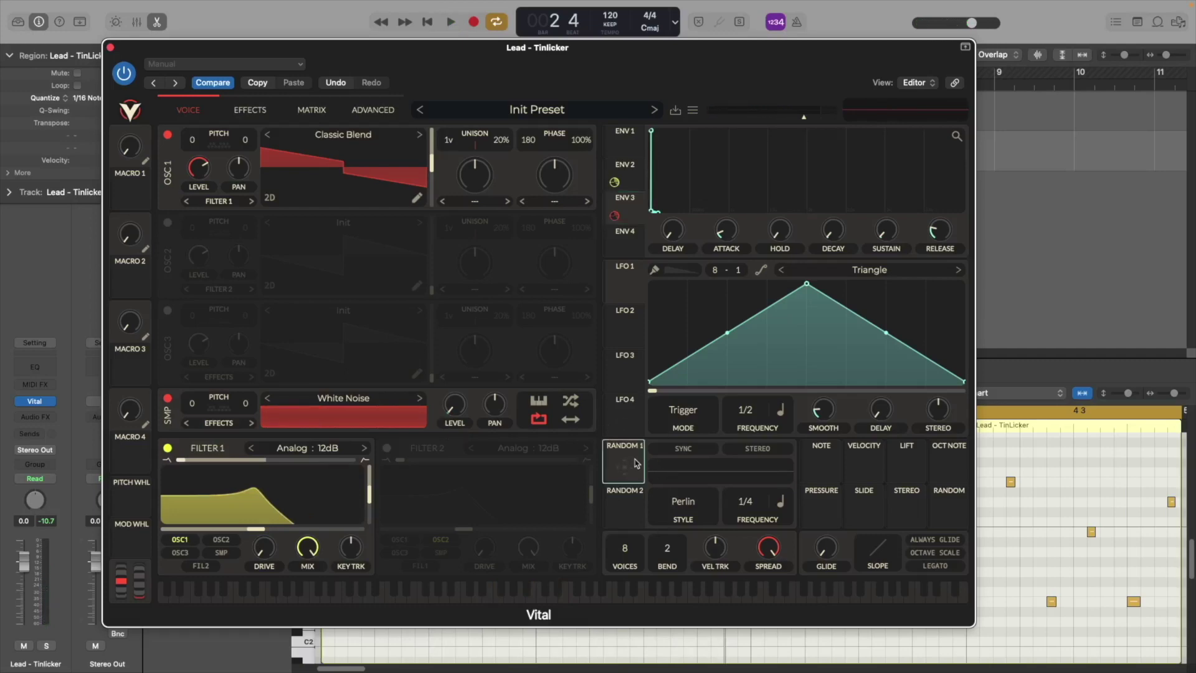
Step: Modulate Filter 1's cutoff with Random 1 by about 8.9 and audition the movement
left_click_drag(629, 461, 370, 502)
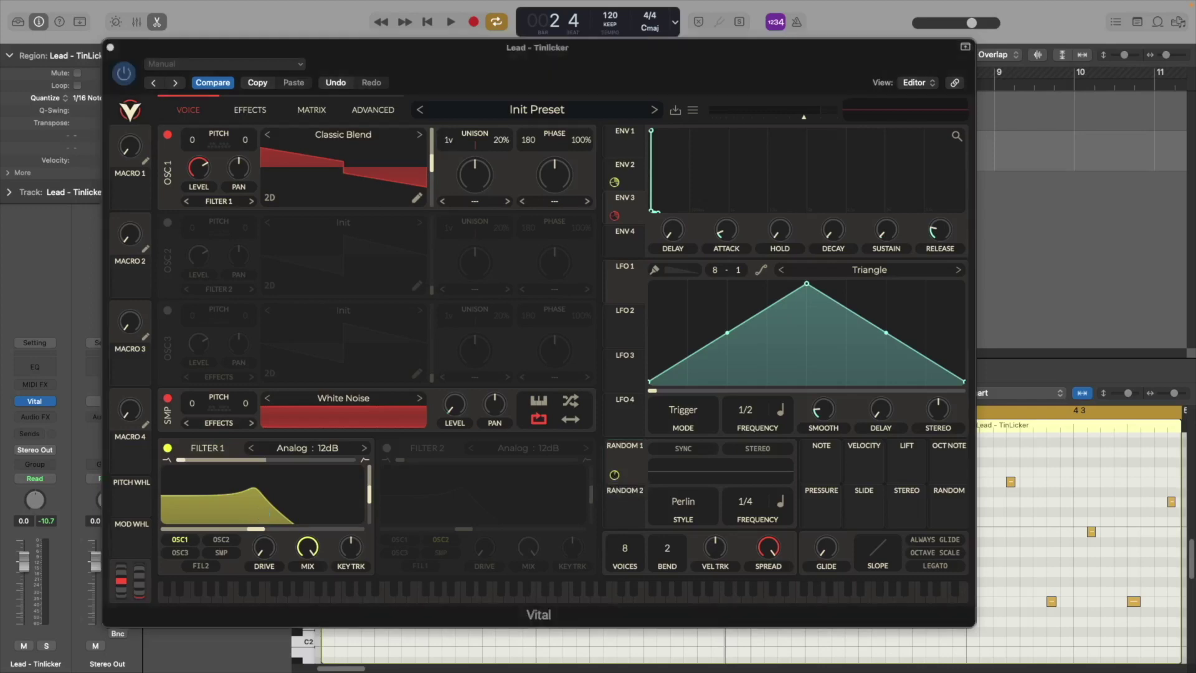
left_click(615, 475)
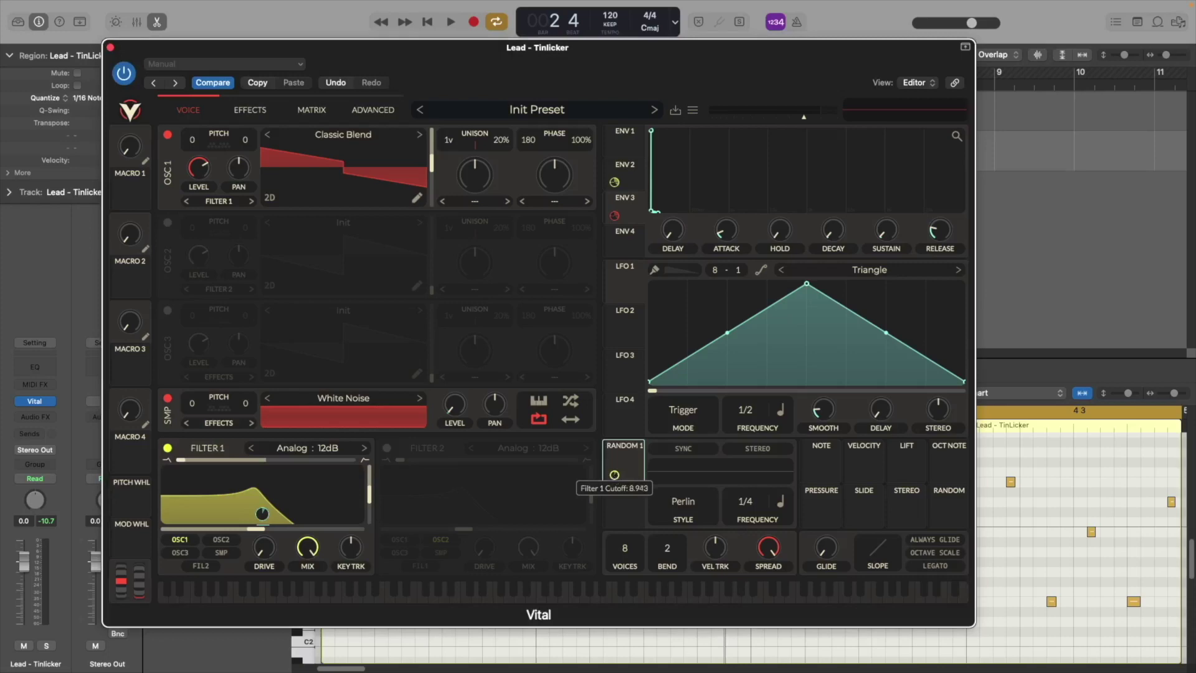
key("space")
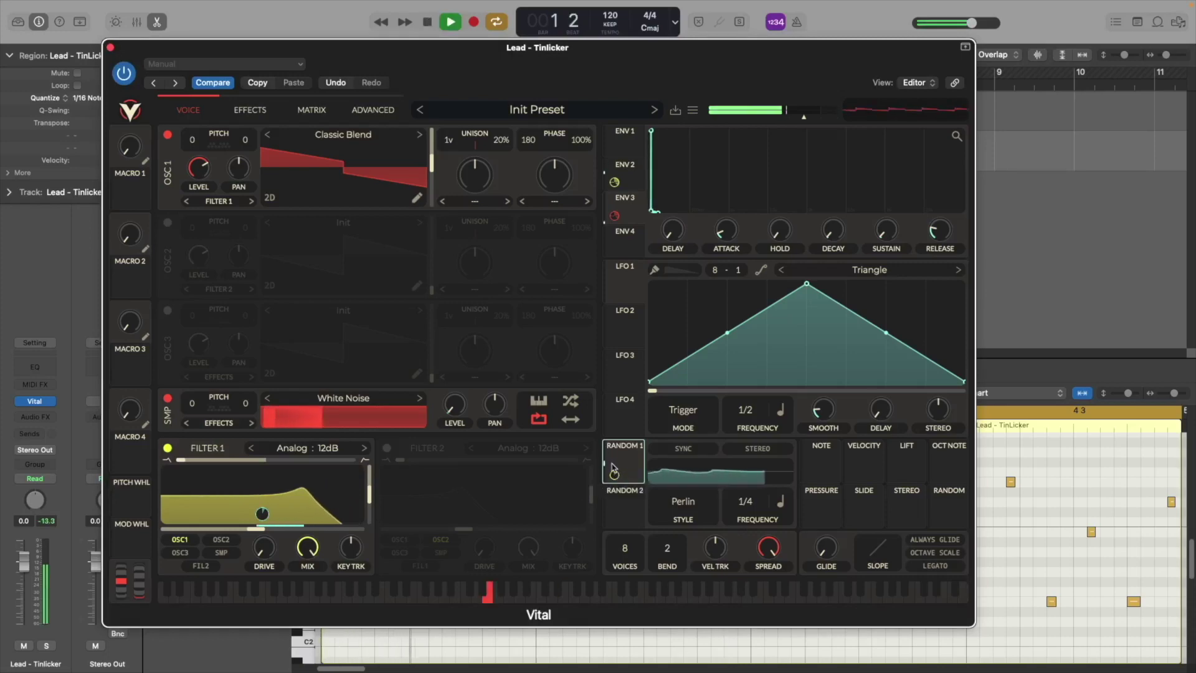
key("space")
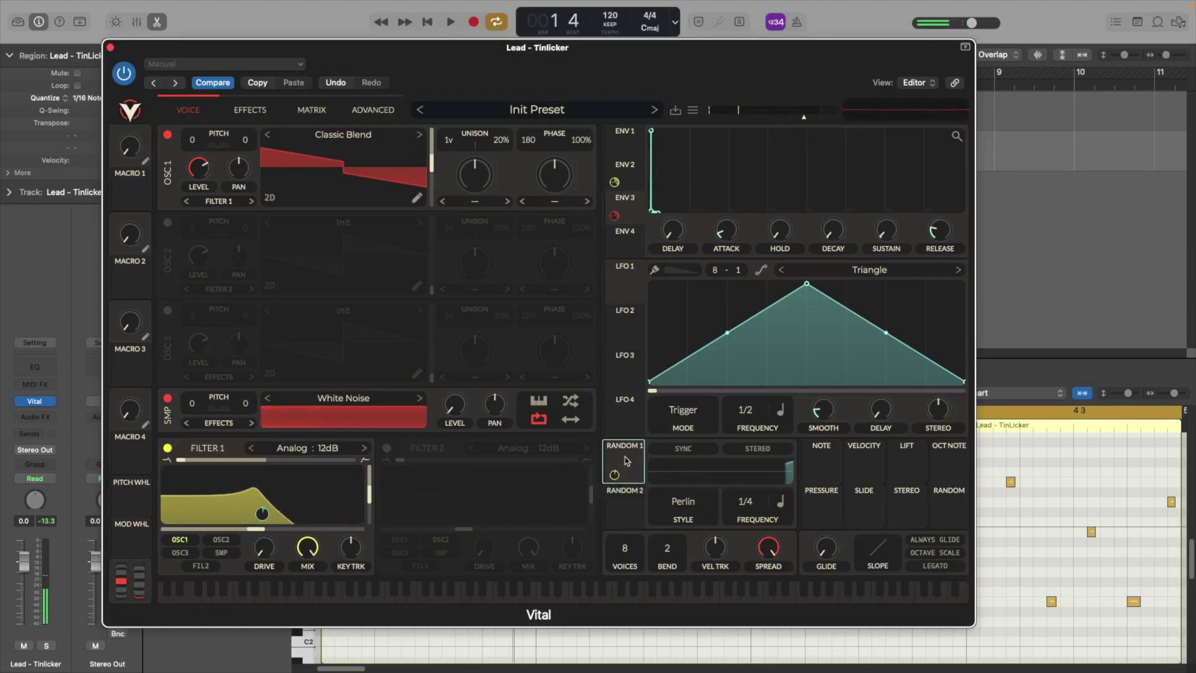
Step: Modulate oscillator 1's fine tune with Random 1 by about 0.21, checking the pitch drift in playback
left_click_drag(615, 474, 244, 161)
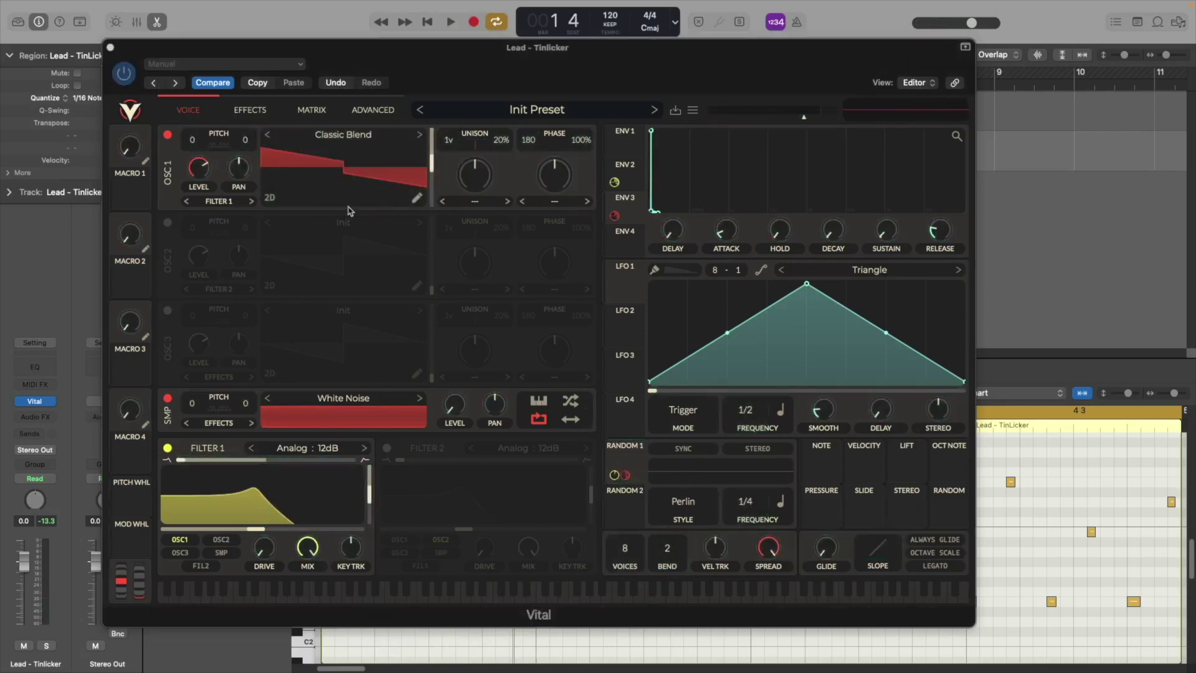
left_click(627, 478)
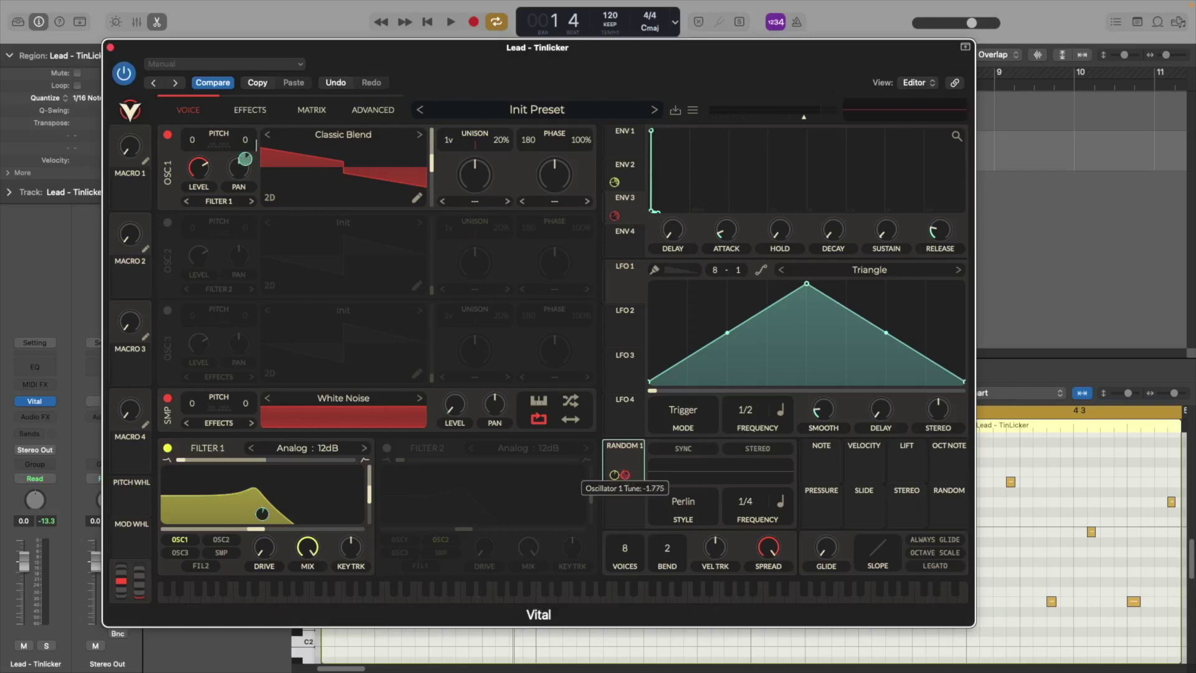
key("space")
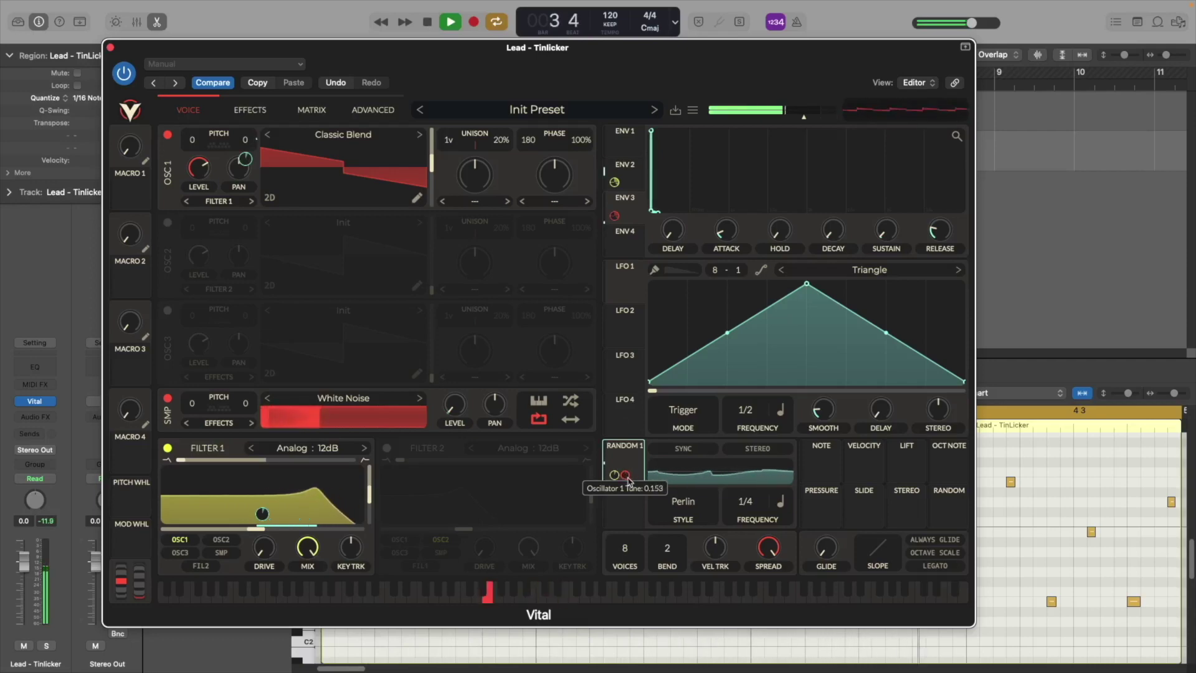
key("space")
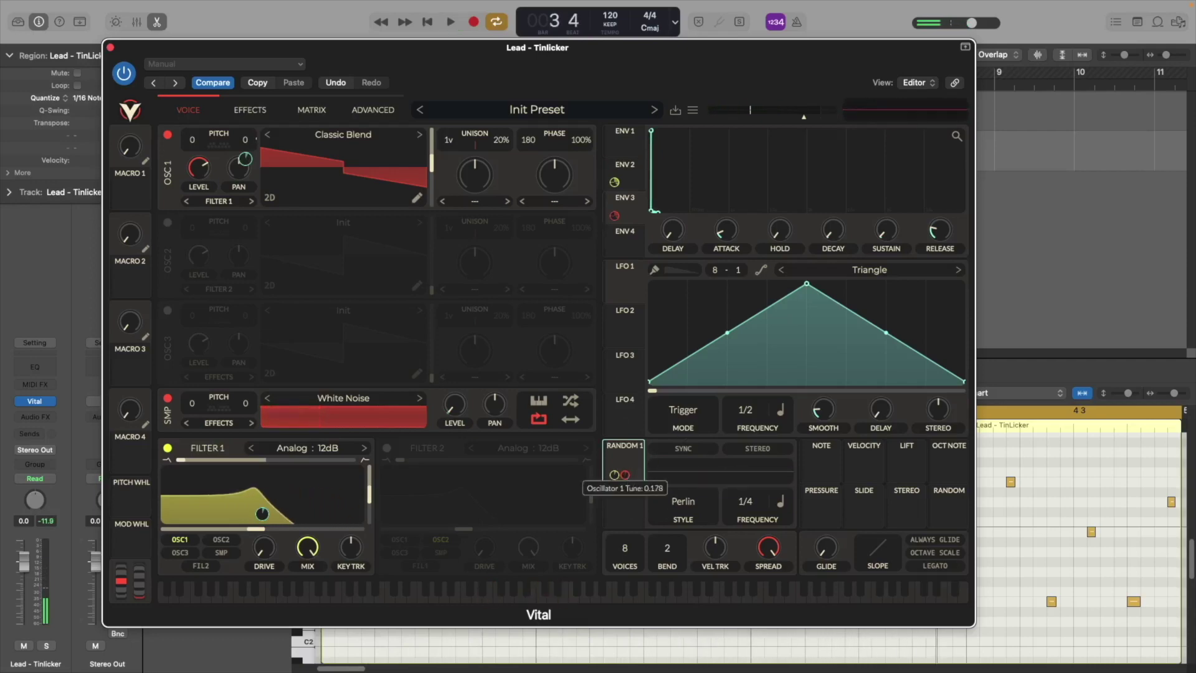
key("space")
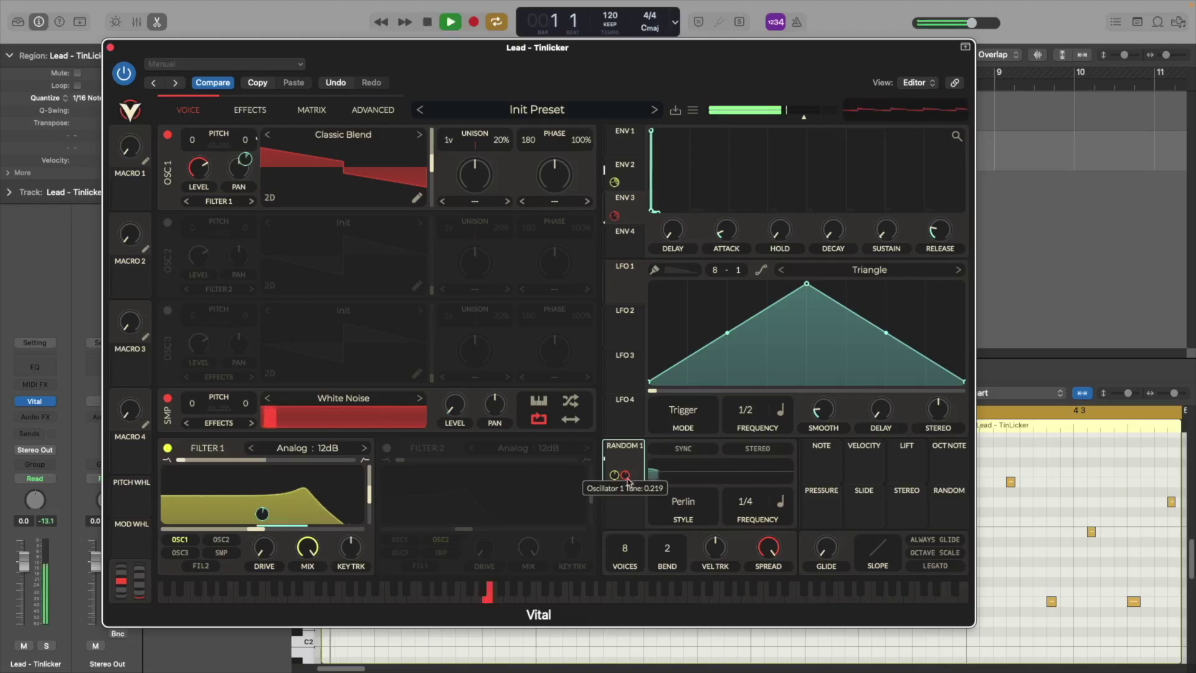
key("space")
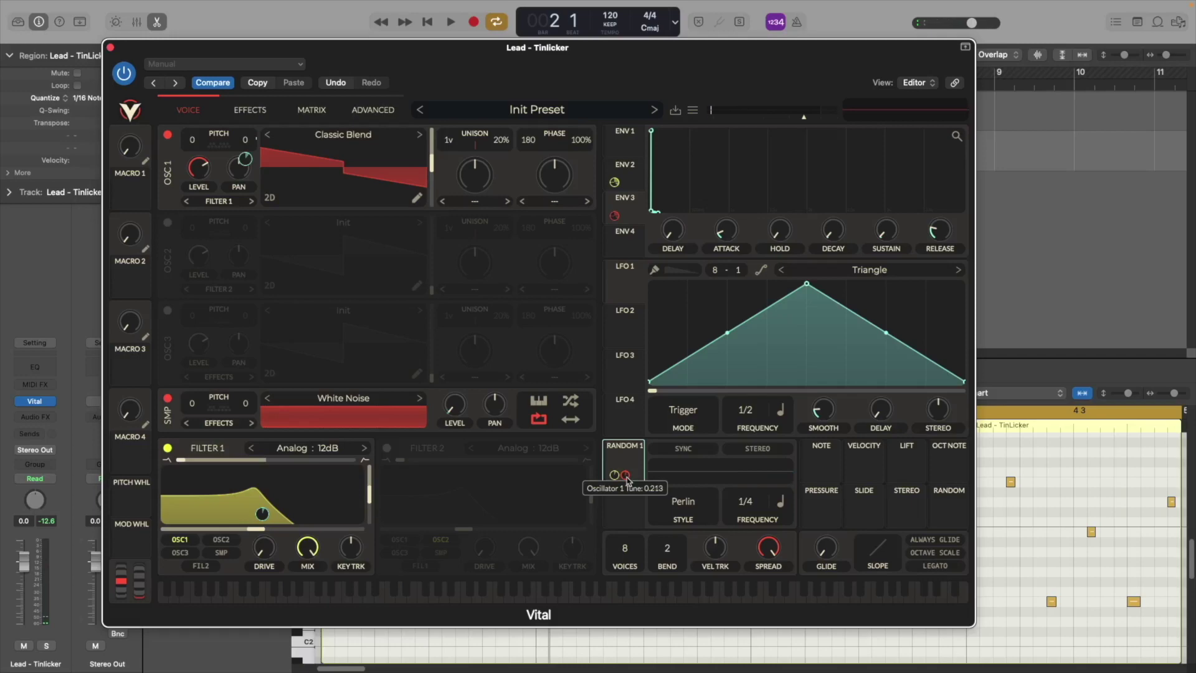
key("space")
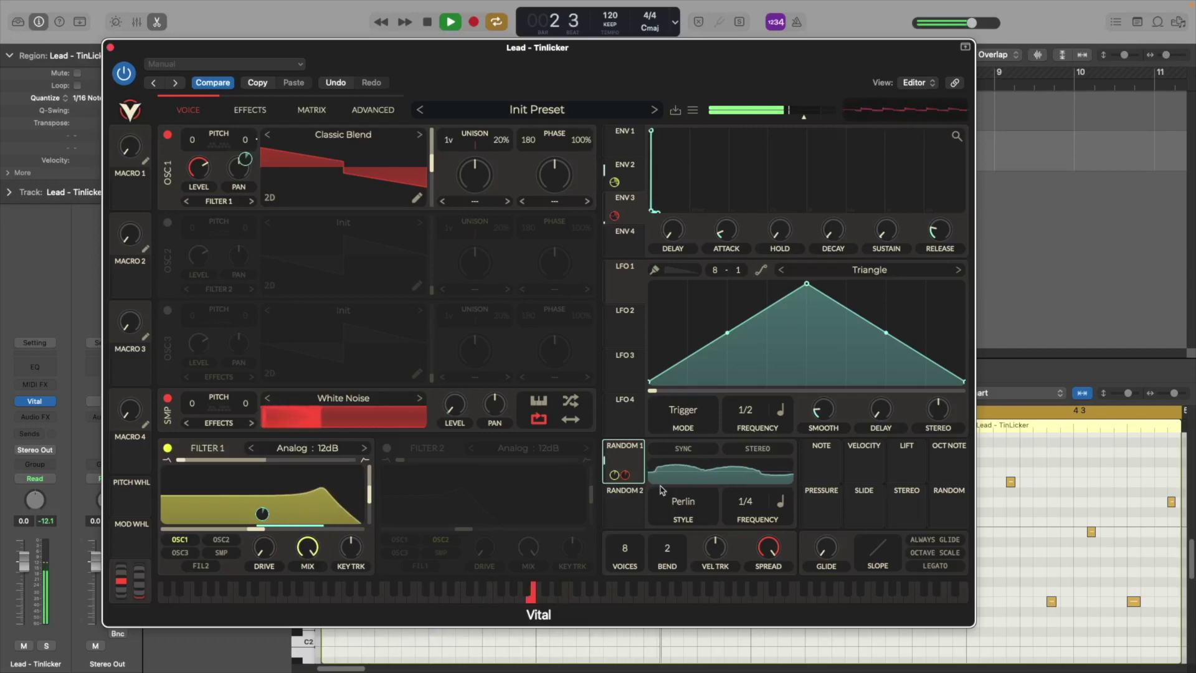
key("space")
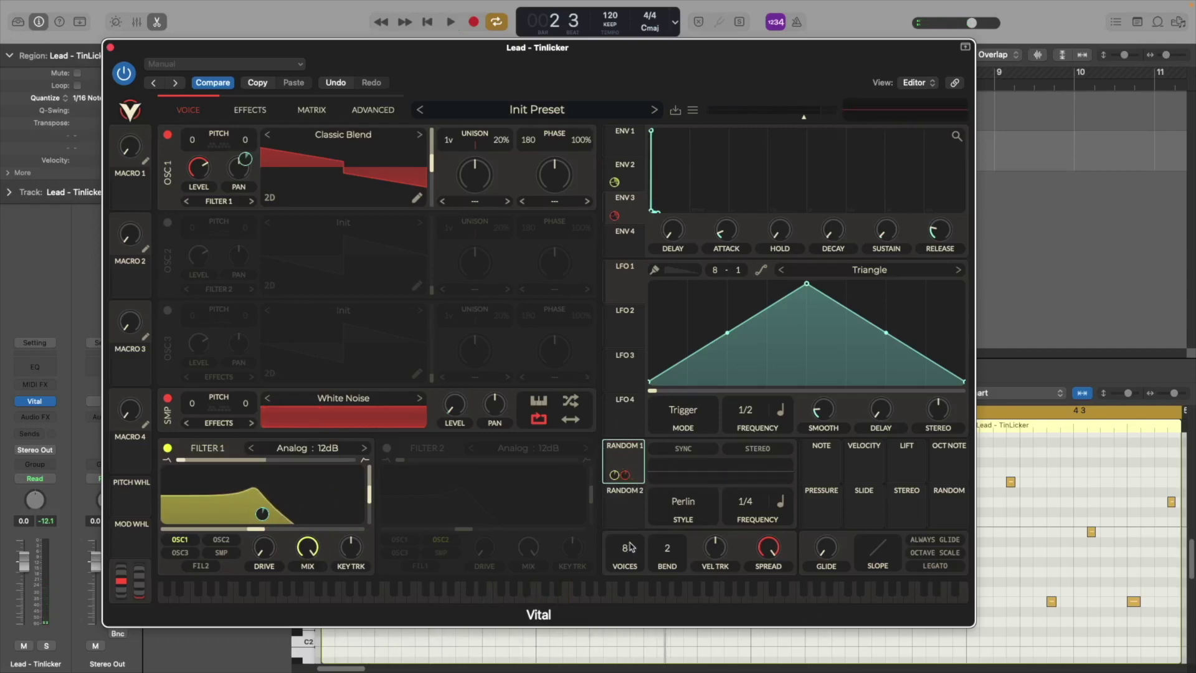
Step: Set the synth to 1 voice with some glide, turn on Always Glide and audition it
left_click_drag(631, 547, 632, 598)
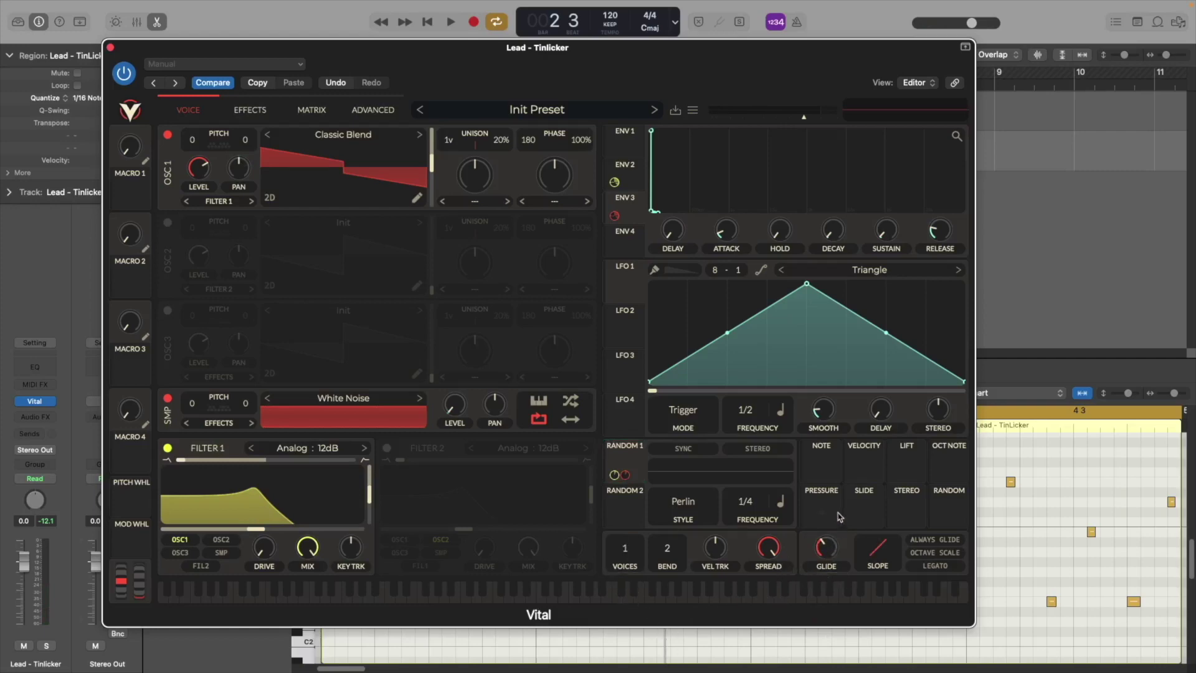
key("space")
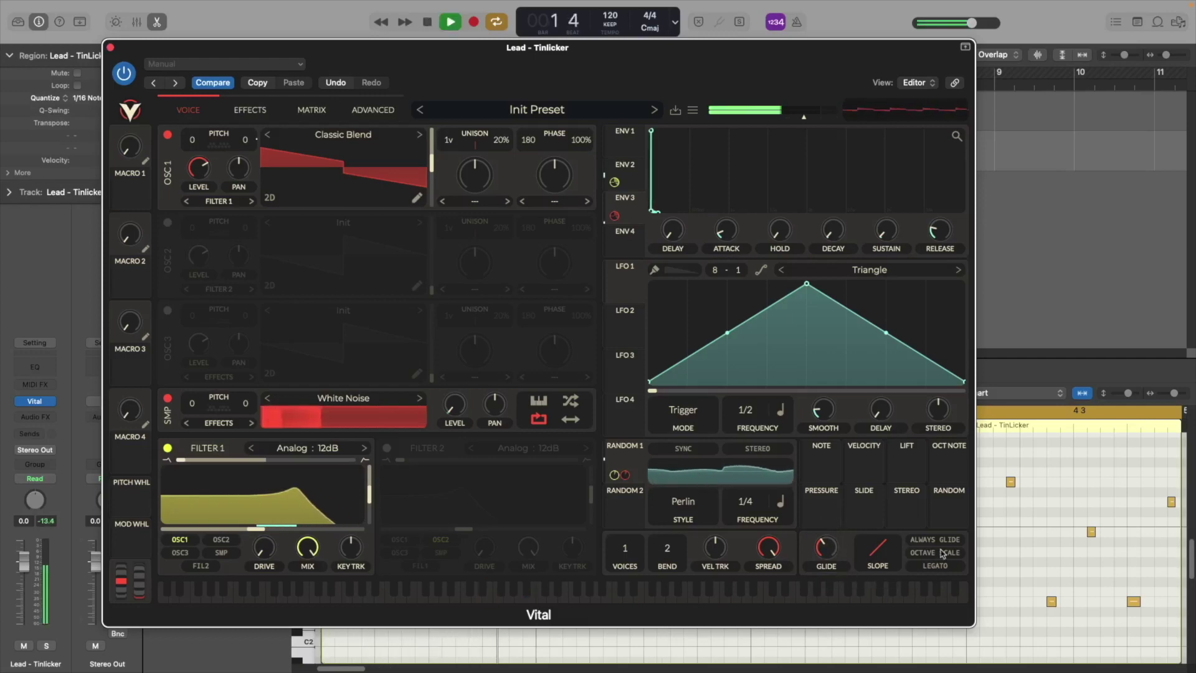
key("space")
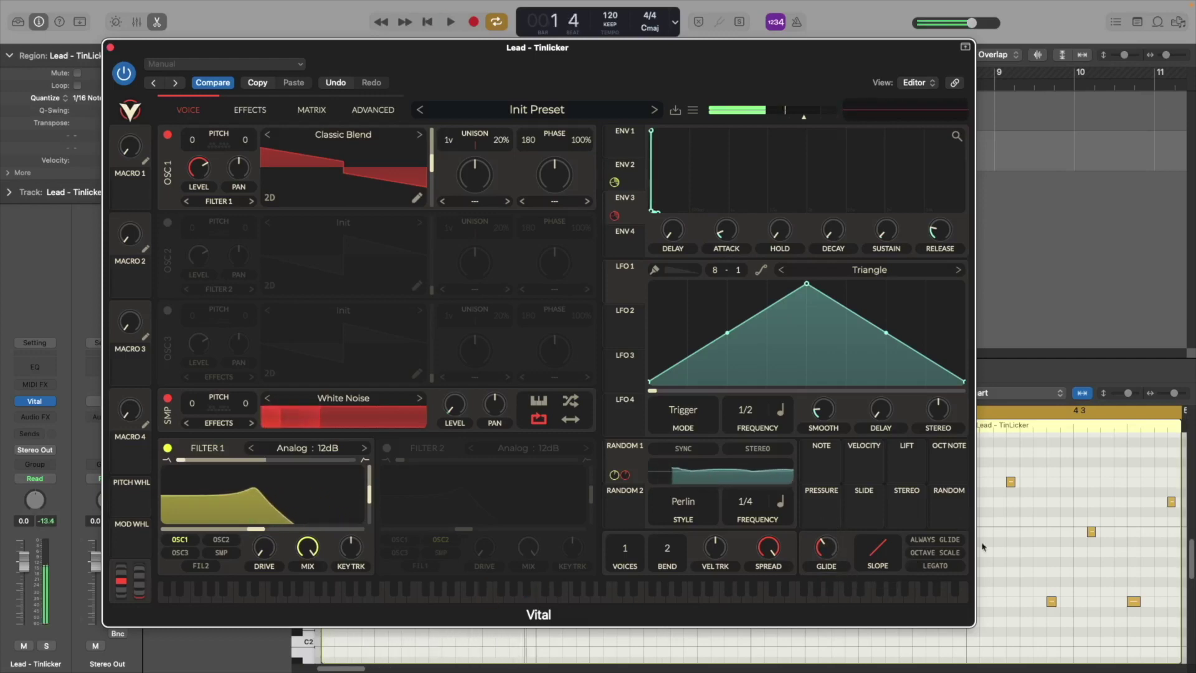
left_click(939, 540)
key("space")
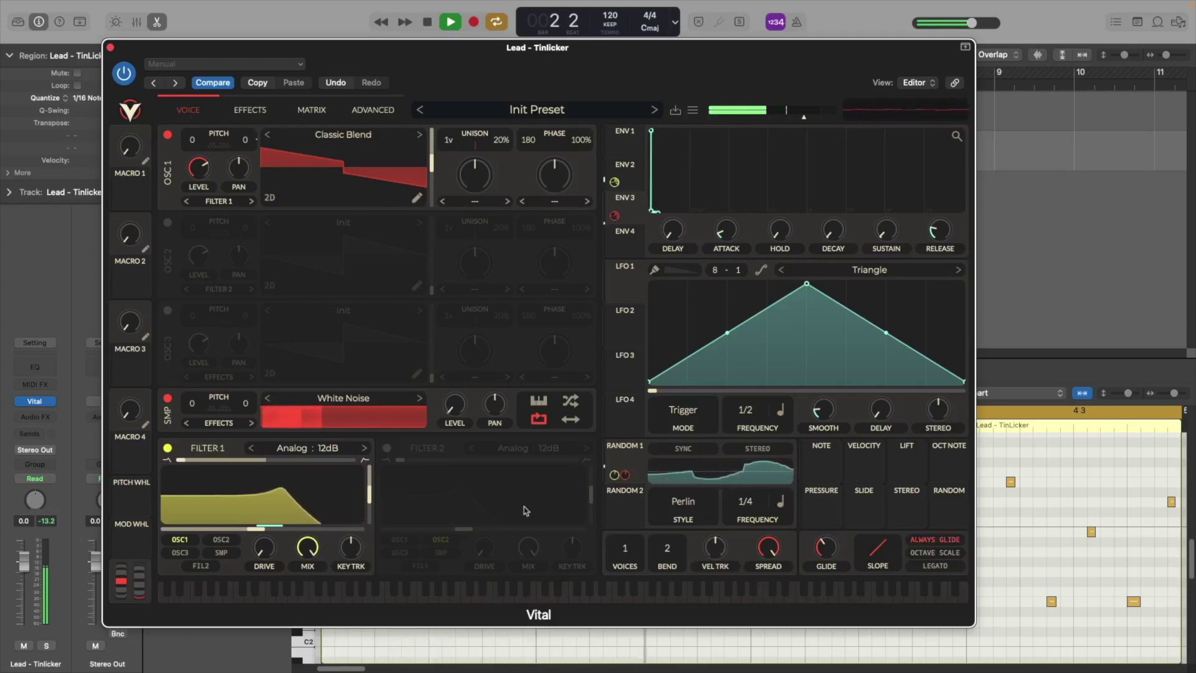
key("space")
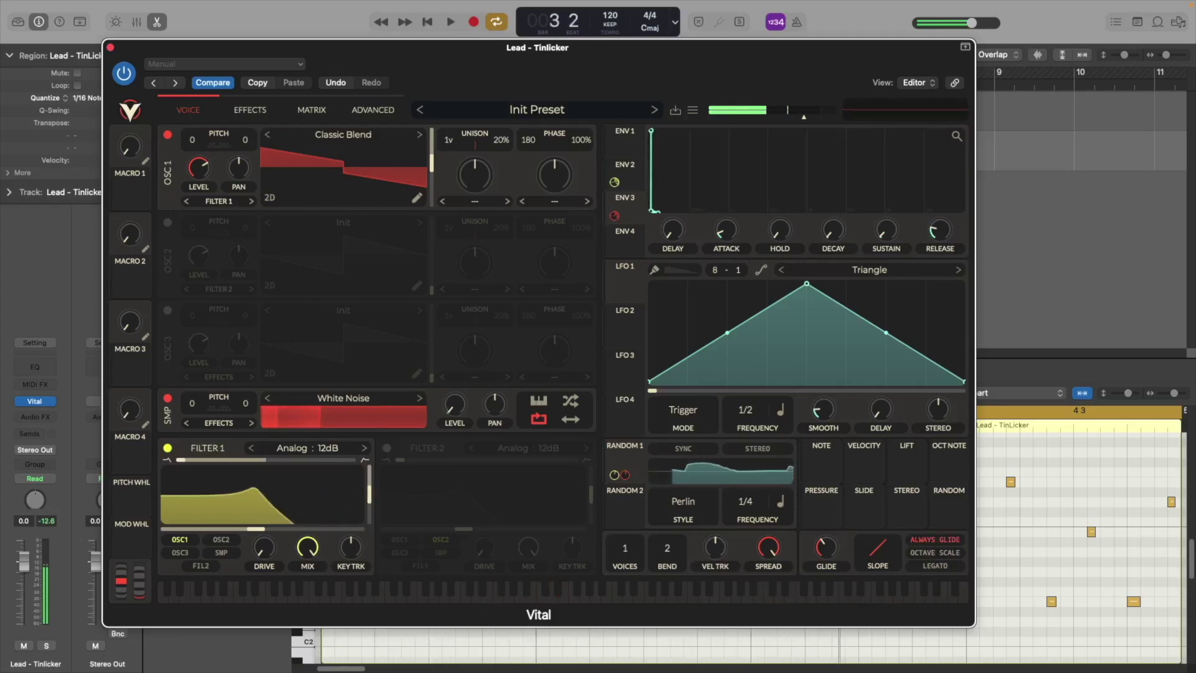
left_click(281, 29)
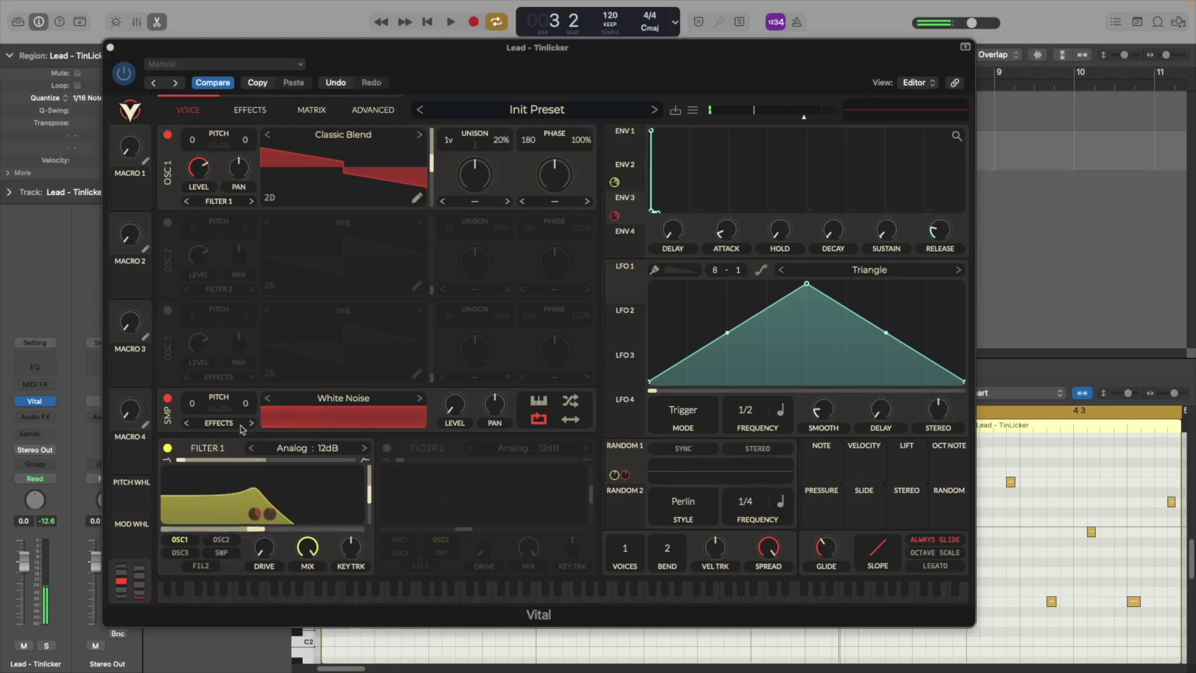
Step: Enable the EQ effect at the start of the effects chain and strongly cut its low band, checking it in playback
left_click(249, 110)
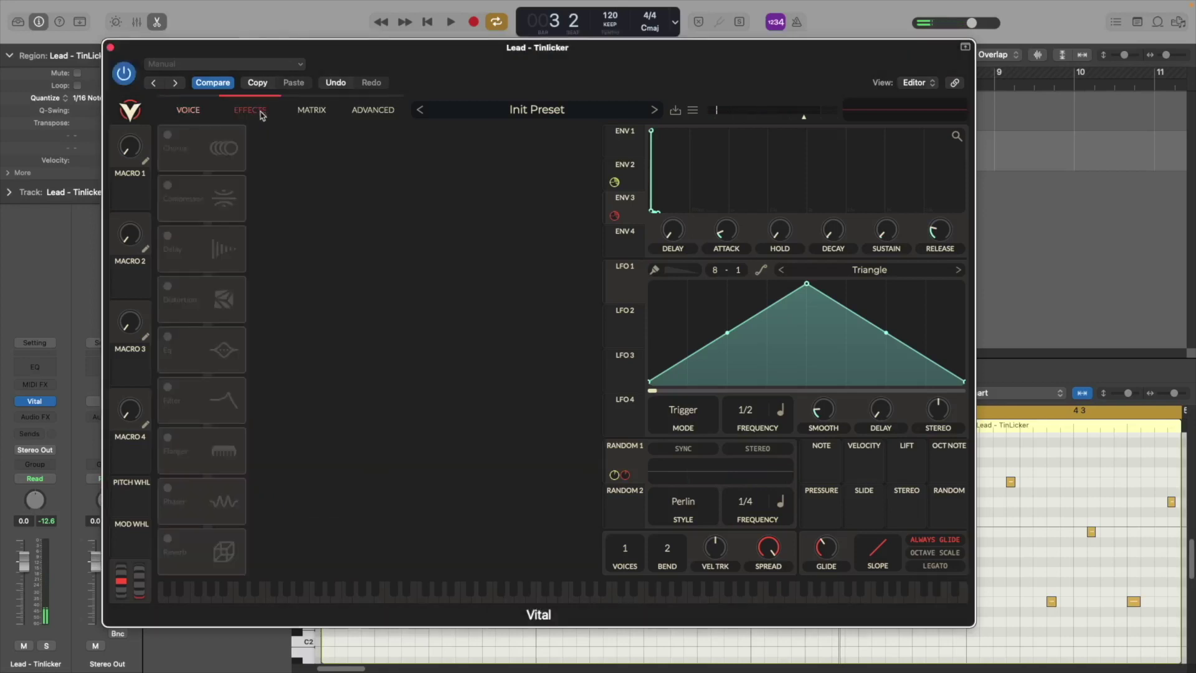
left_click(168, 336)
left_click_drag(187, 346, 199, 147)
key("space")
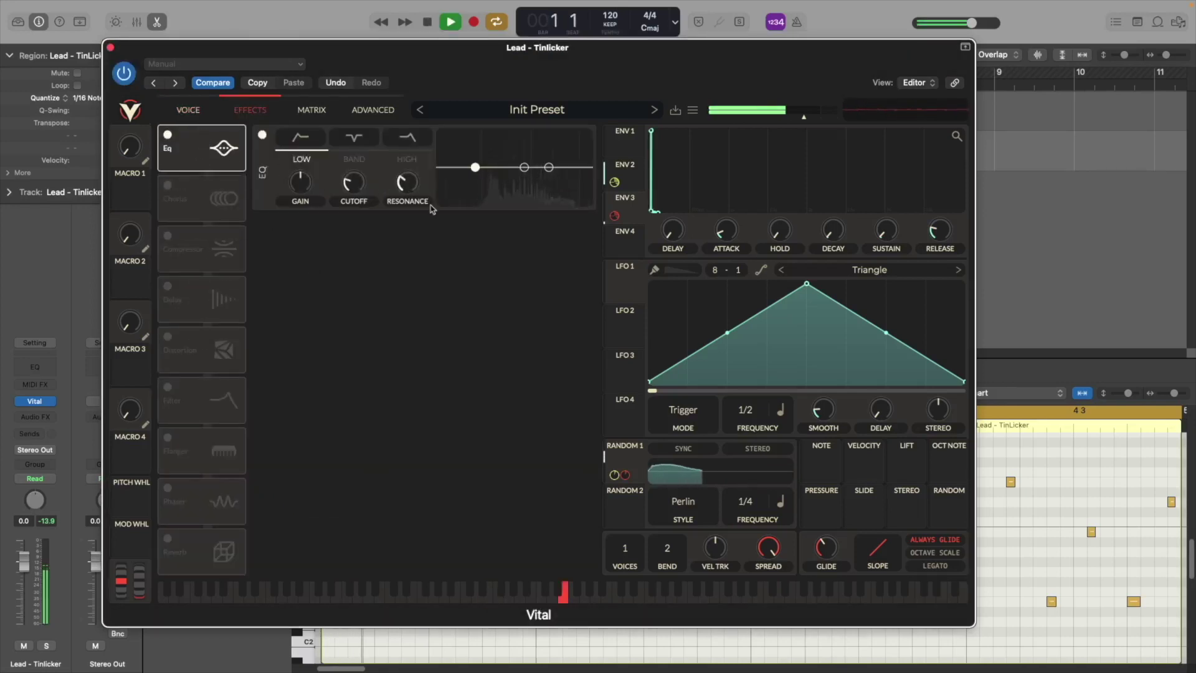
key("space")
left_click_drag(476, 167, 491, 218)
key("space")
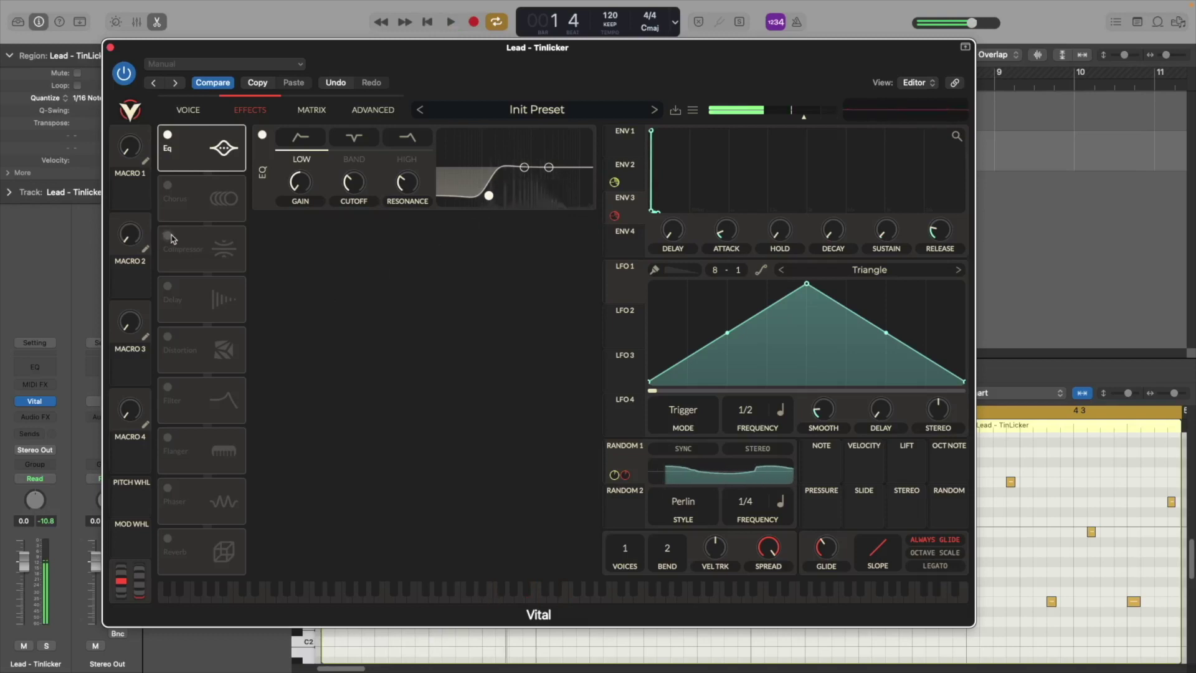
key("space")
Step: Enable the multiband Compressor directly after the EQ with its mix at about 0.2 and audition it
left_click(168, 236)
left_click_drag(187, 248, 221, 199)
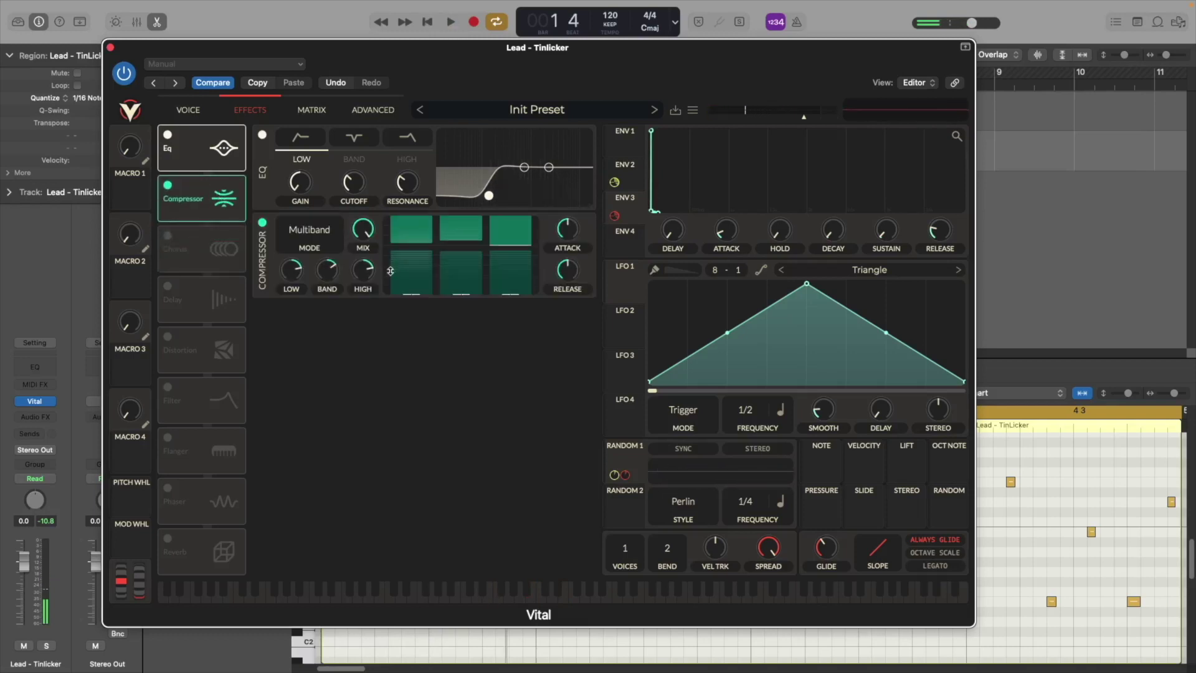
mouse_move(369, 263)
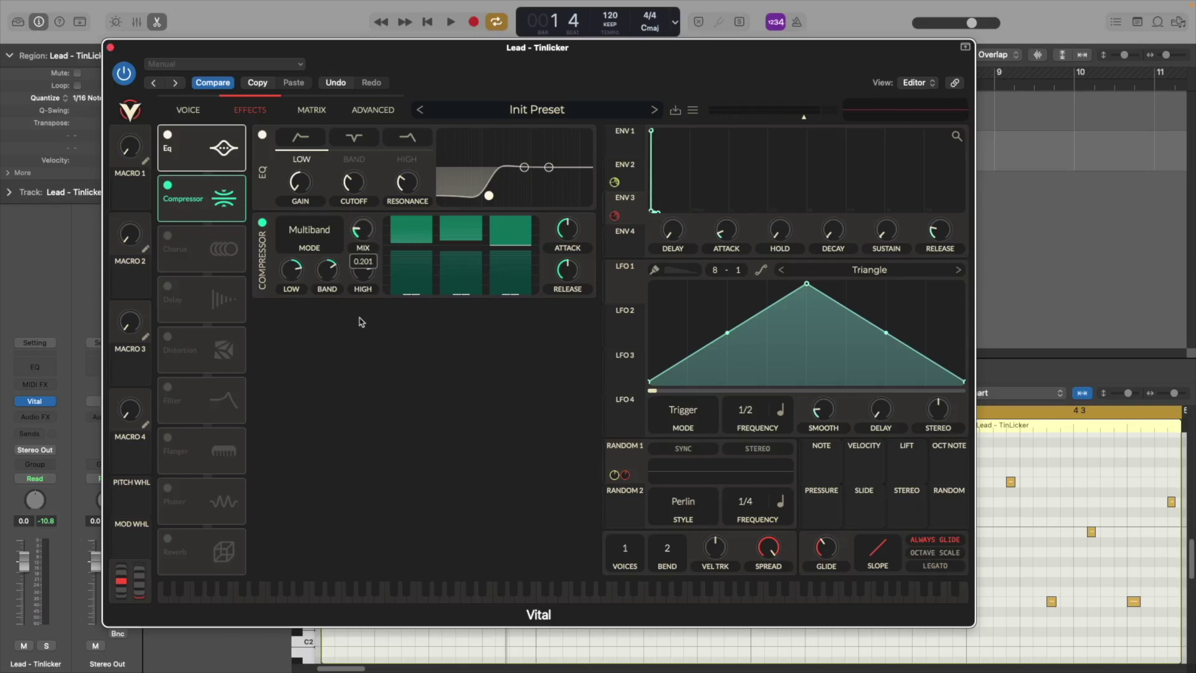
key("space")
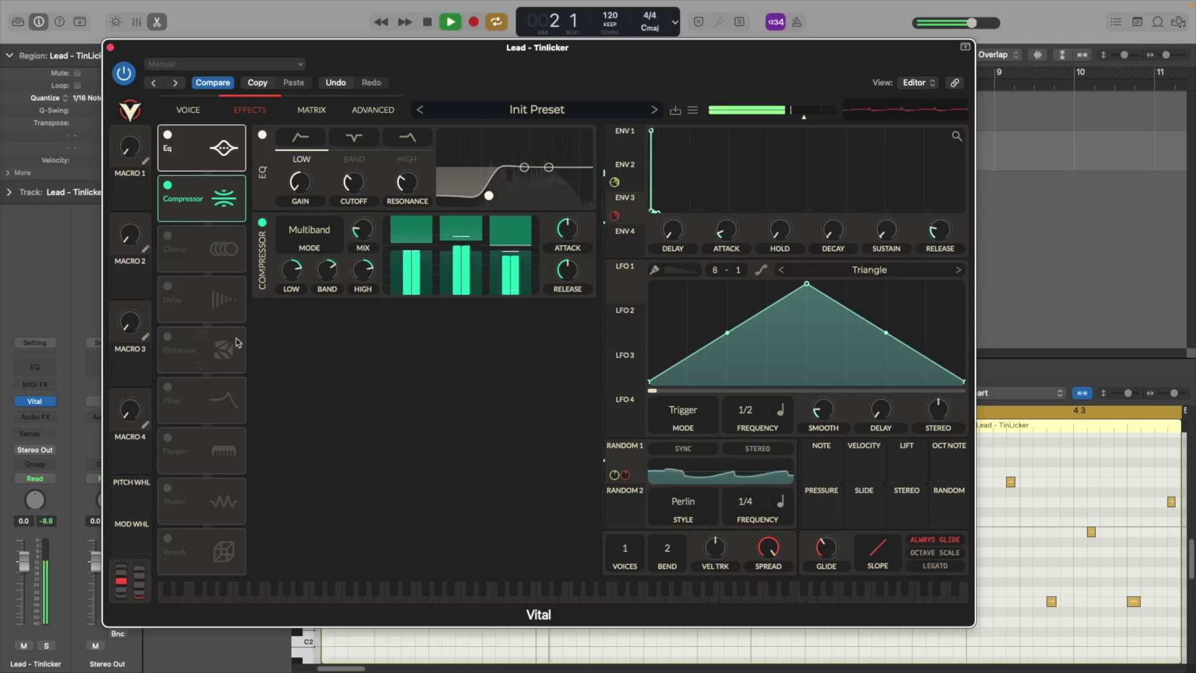
key("space")
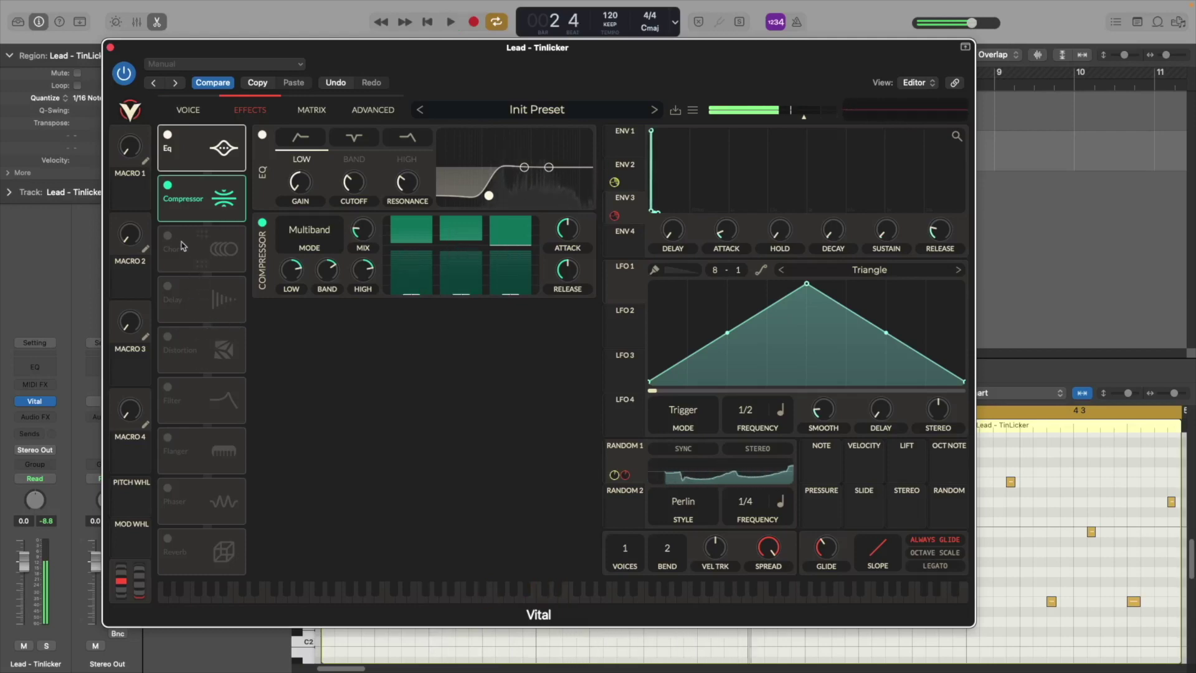
Step: Enable the Chorus with a reduced mix and the Delay with a mix of about 14%
left_click(167, 236)
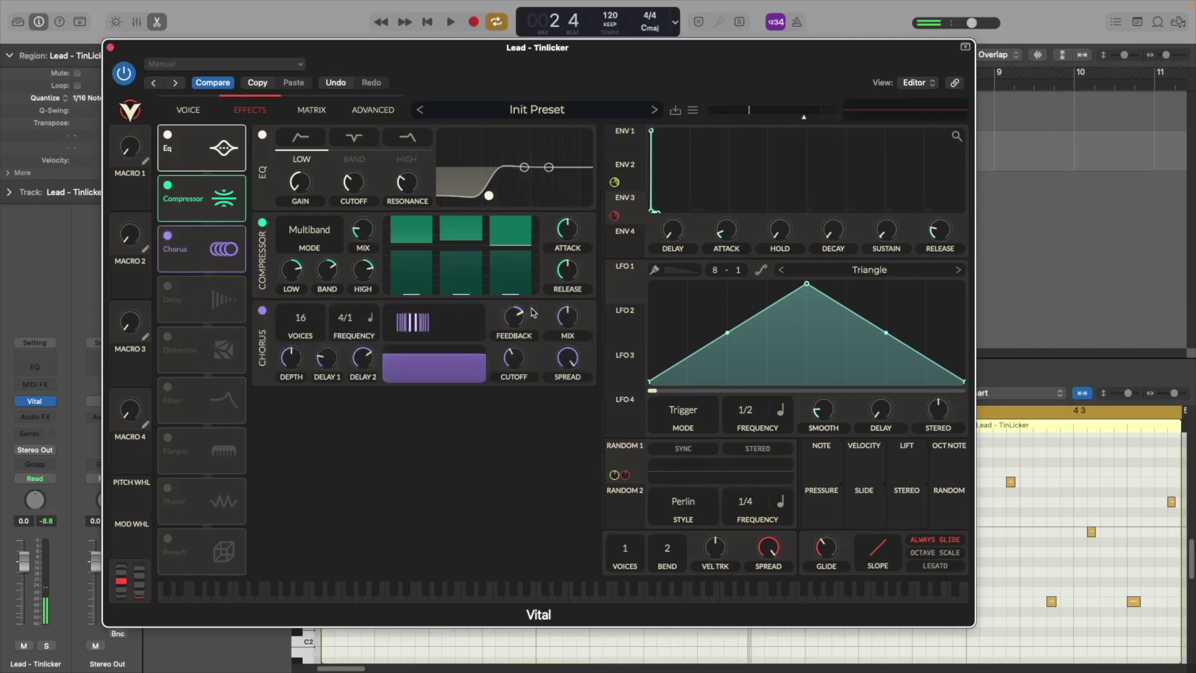
left_click_drag(569, 317, 568, 353)
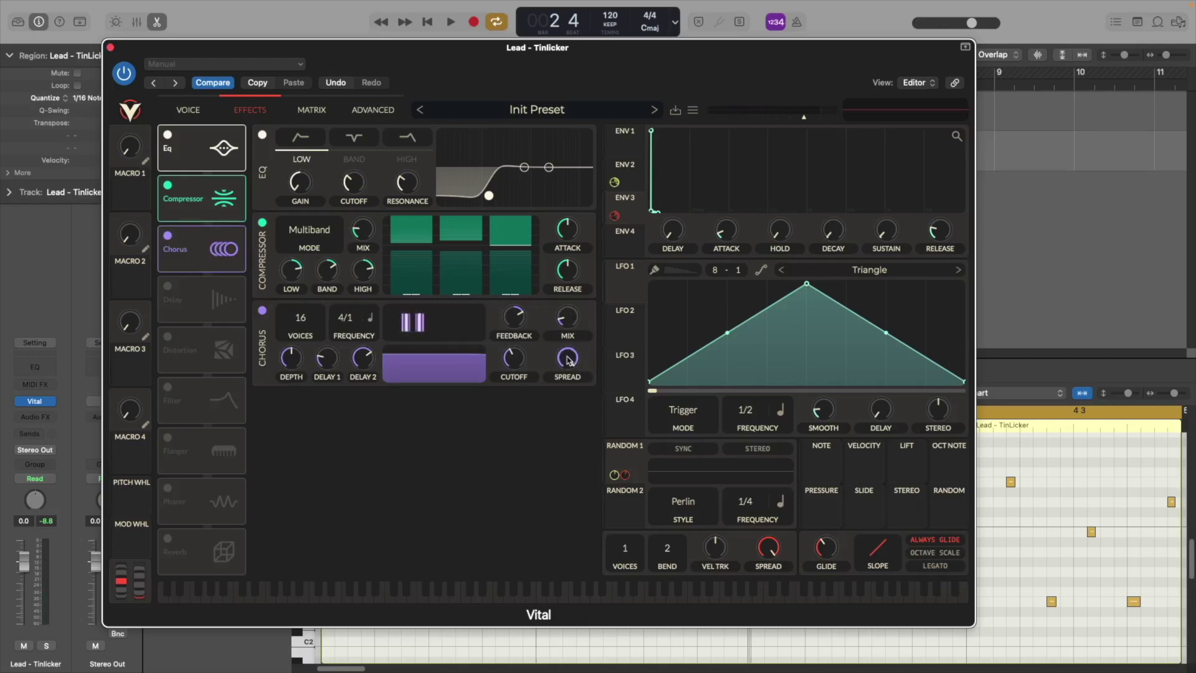
left_click(167, 287)
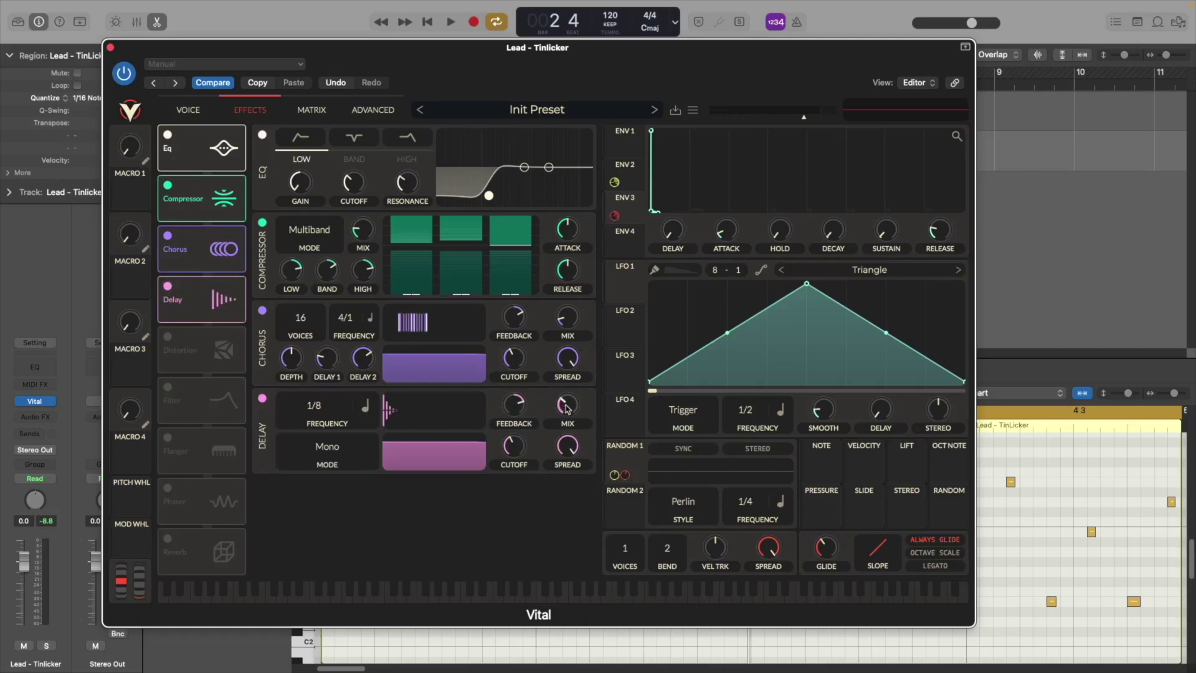
left_click_drag(568, 408, 567, 415)
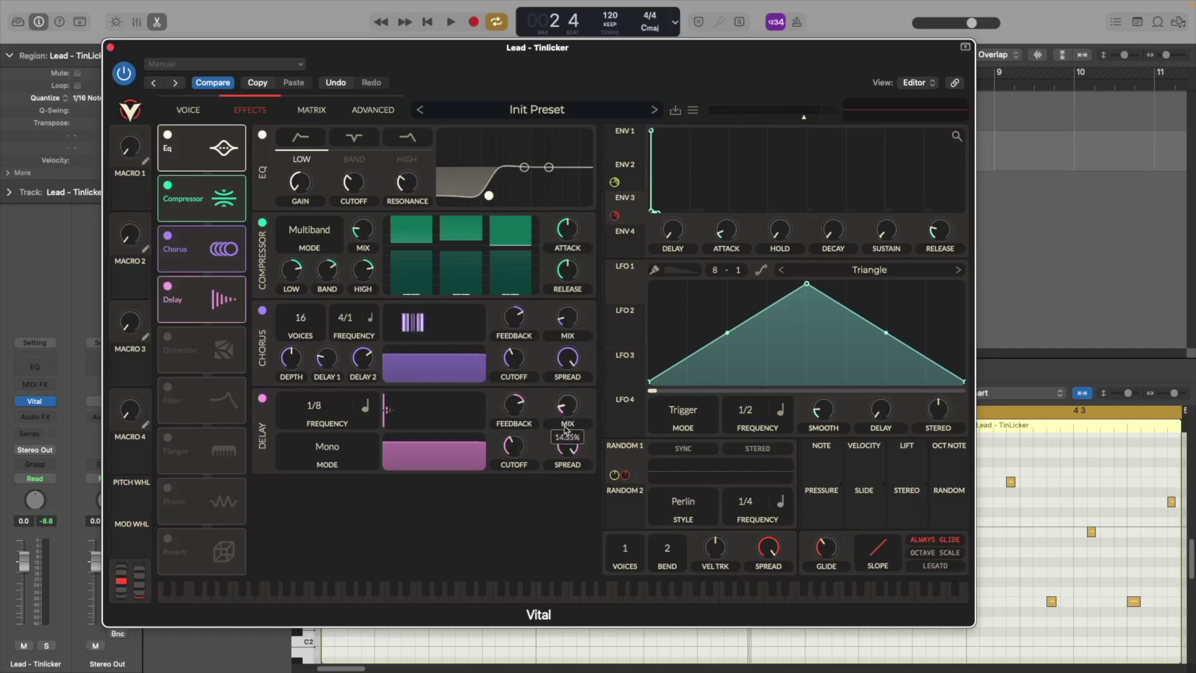
Step: Switch the Delay to Stereo mode and audition the result
left_click(346, 446)
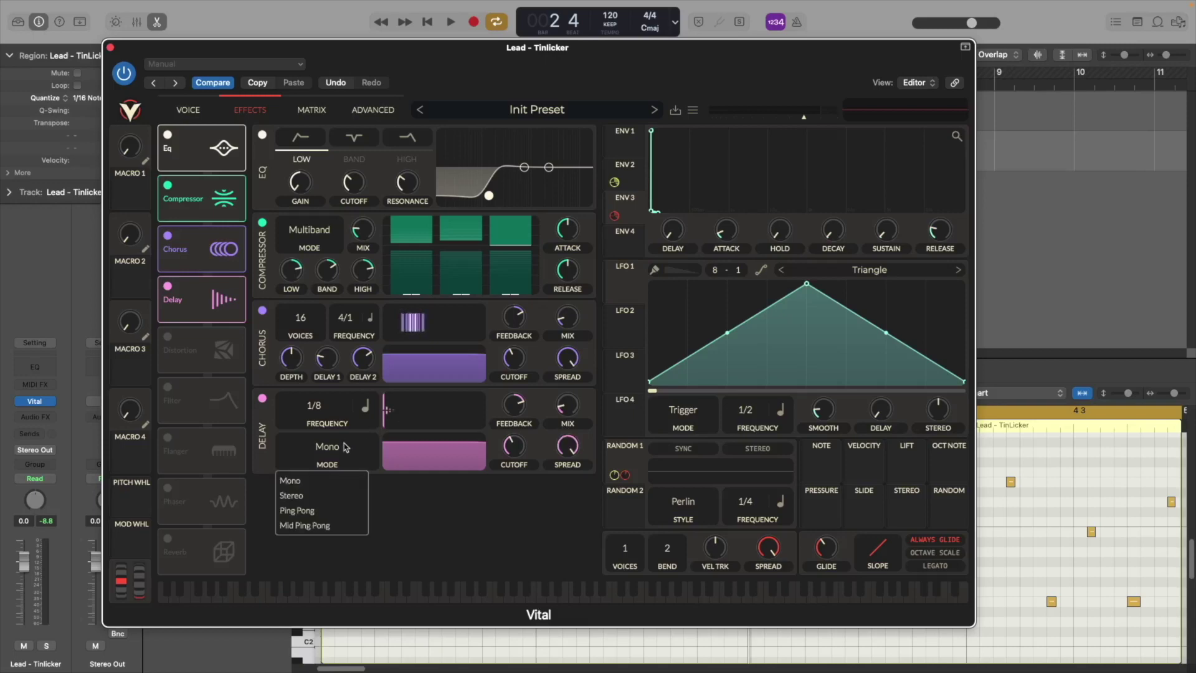
left_click(318, 495)
key("space")
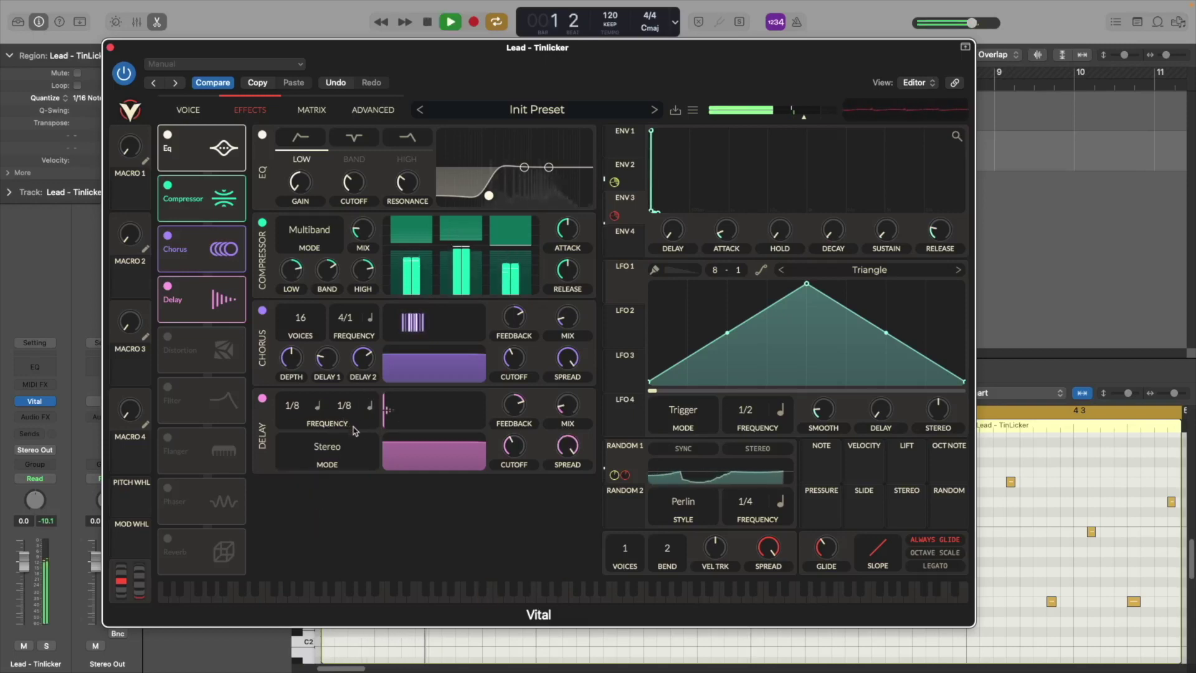
key("space")
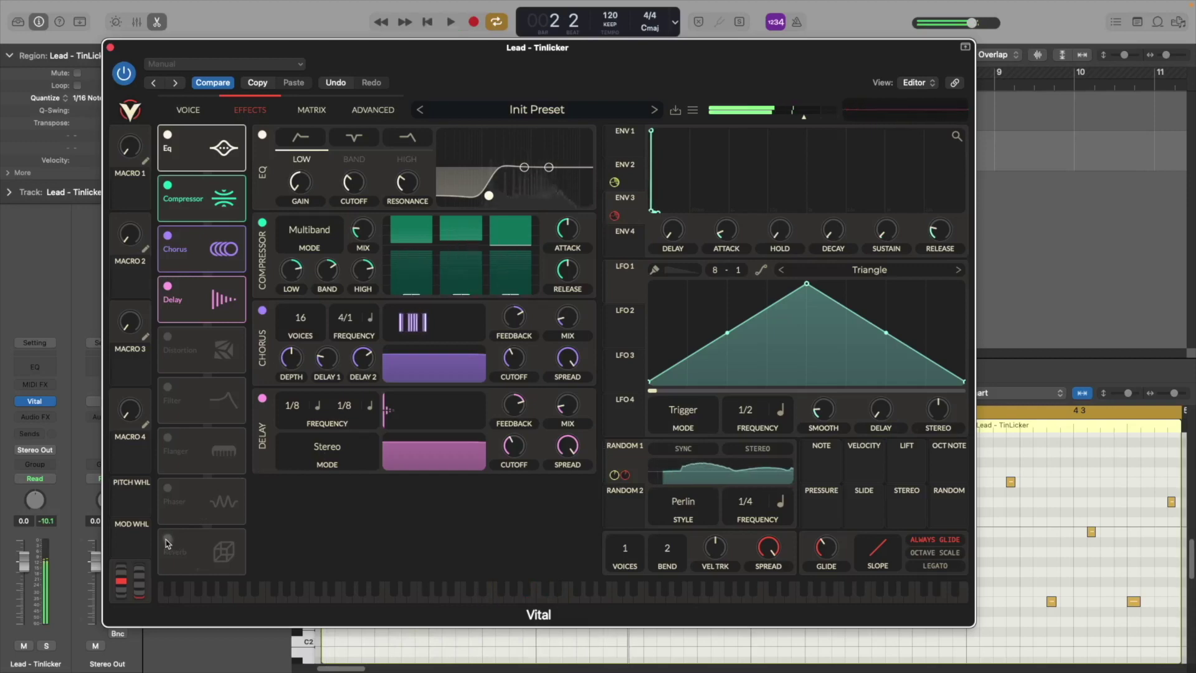
Step: Enable the Reverb directly after the Delay, cut its low shelf, raise its high shelf and set its mix to about 21%
left_click(168, 538)
left_click_drag(222, 551, 218, 353)
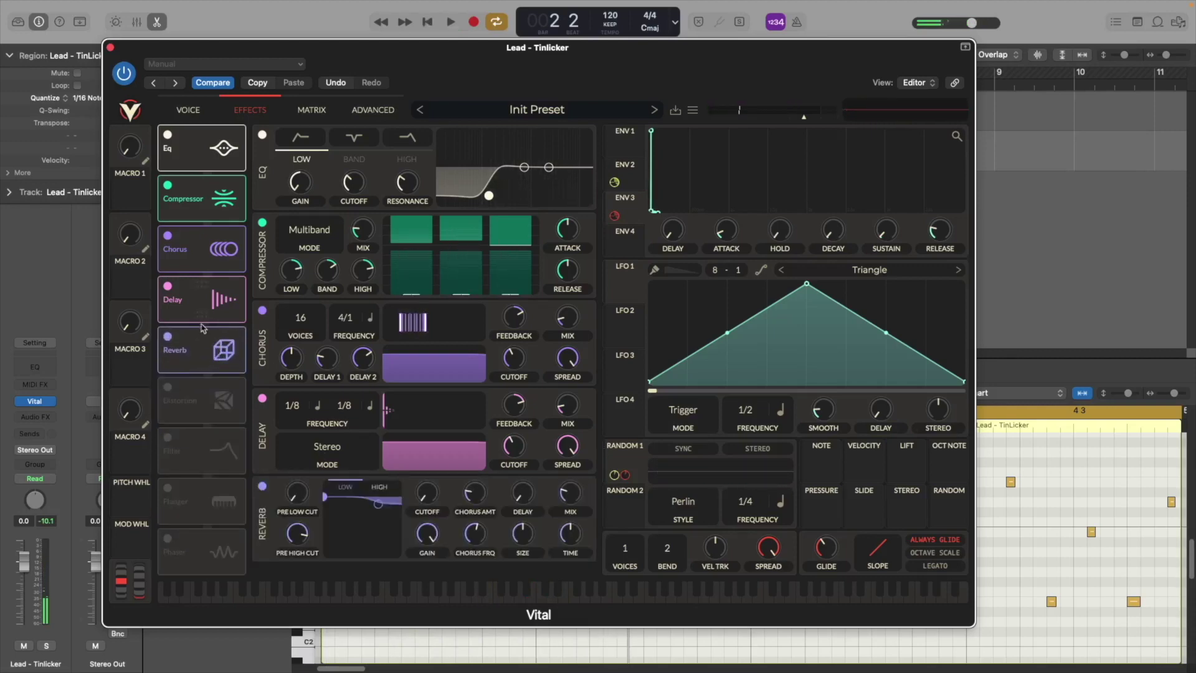
left_click_drag(325, 497, 372, 497)
left_click_drag(574, 493, 575, 497)
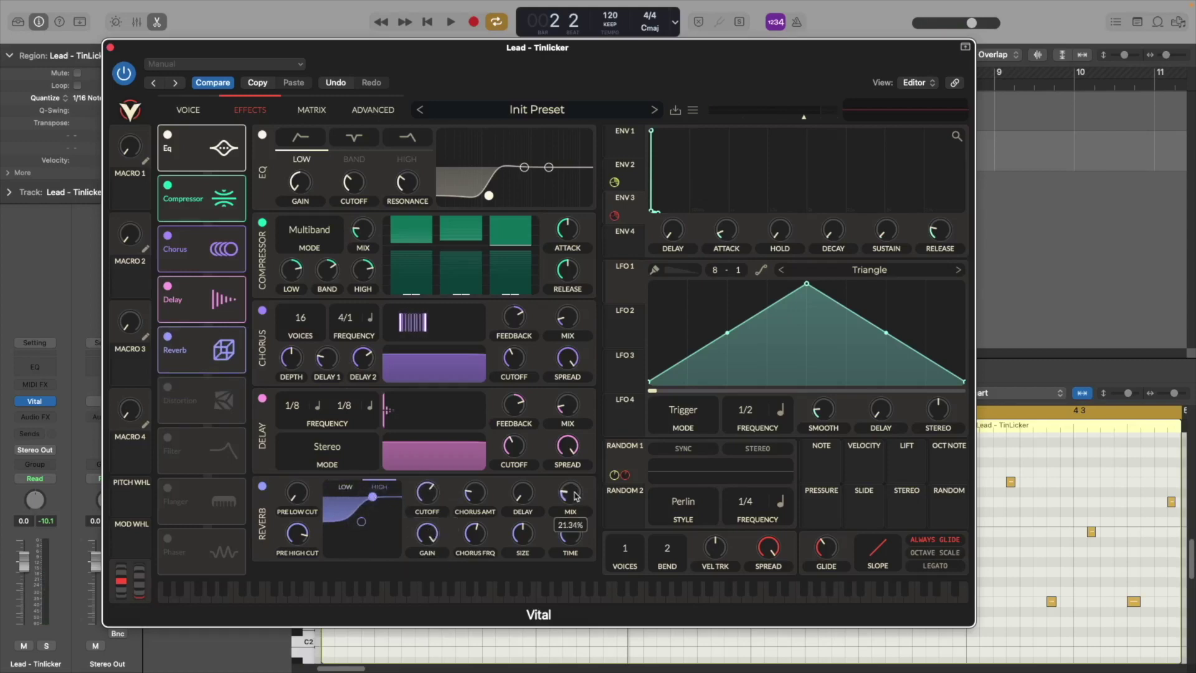
Step: Raise Filter 1's cutoff slightly while auditioning the lead with all effects
key("space")
left_click(188, 109)
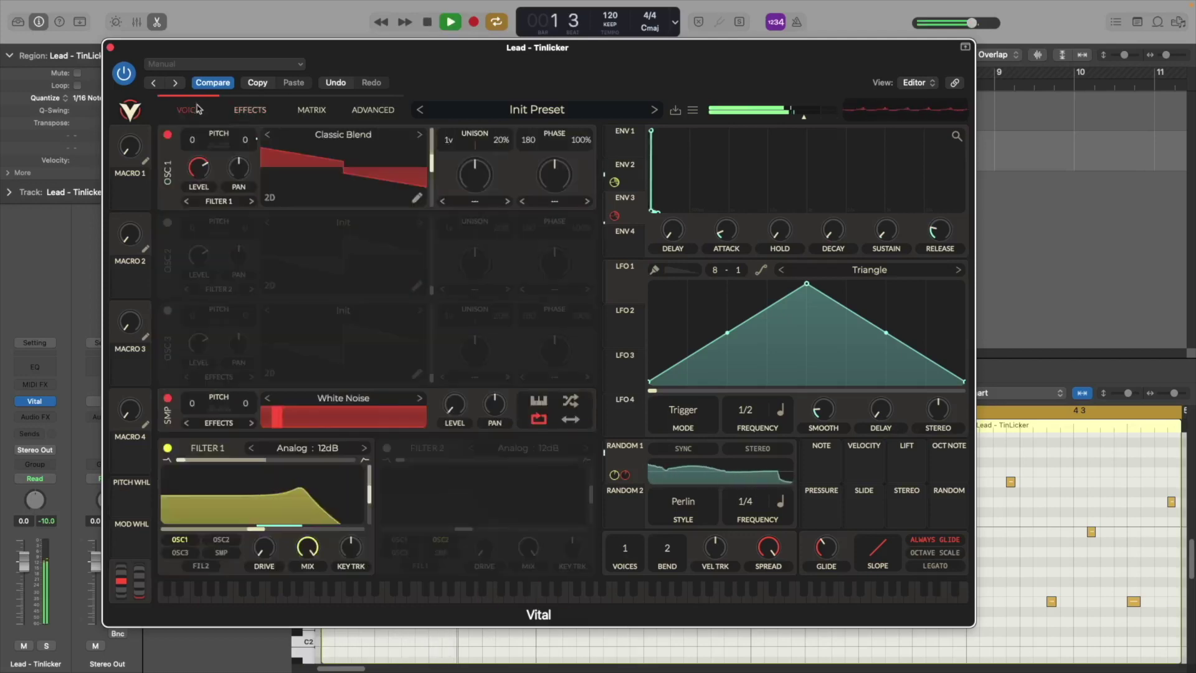
left_click_drag(260, 525, 310, 506)
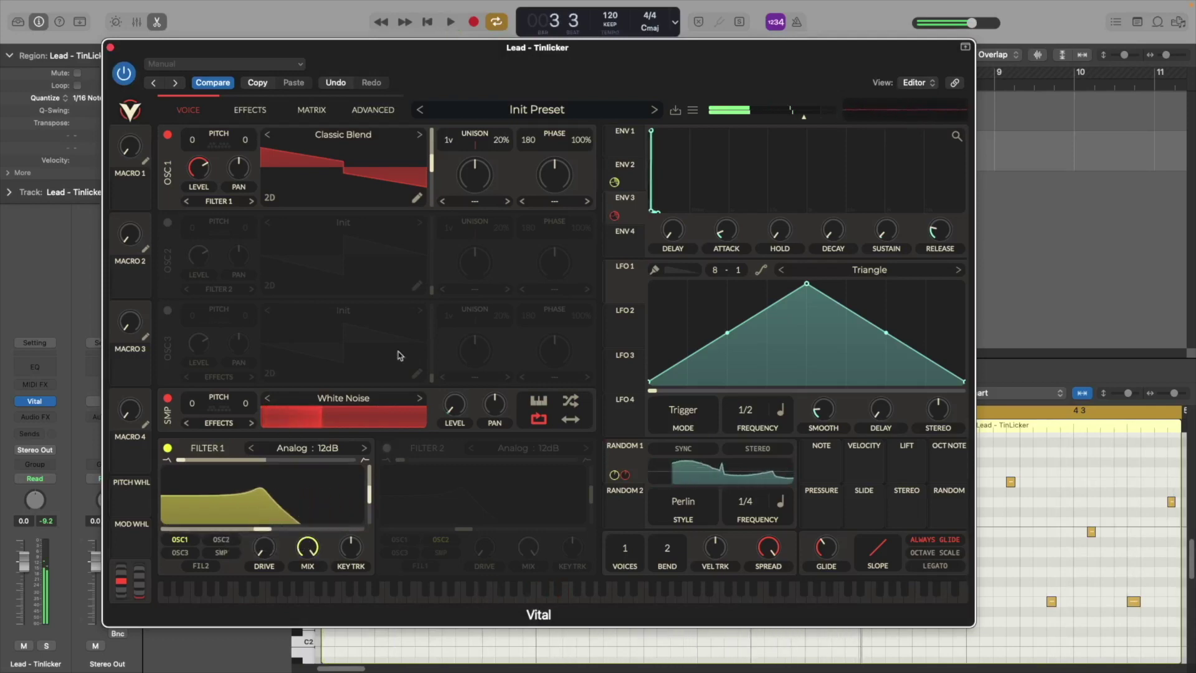
key("space")
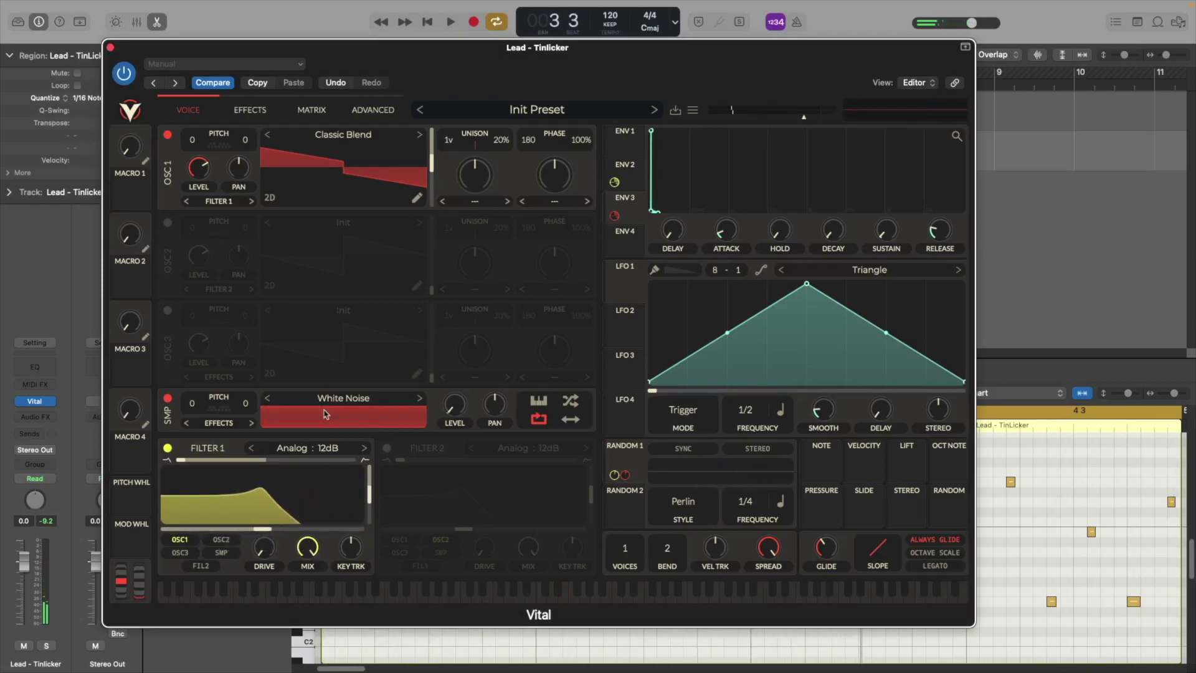